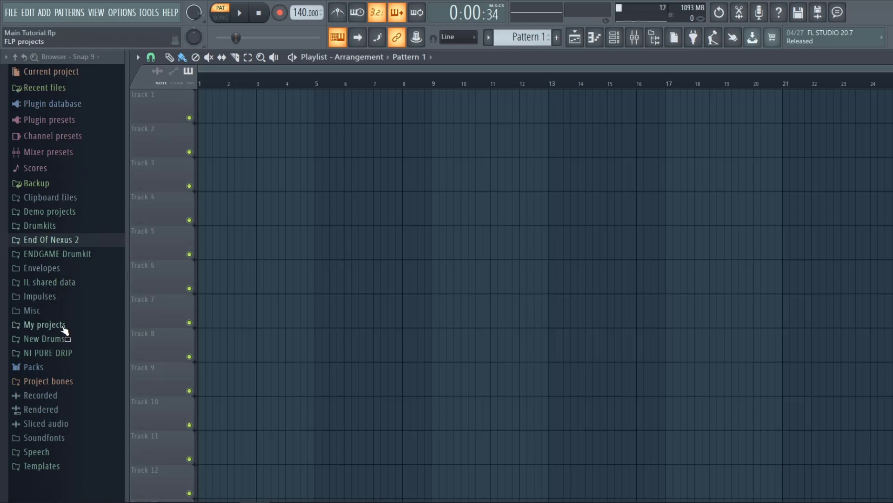
Preview the Pop Pianos loops, place Bpm110_Gm_JollyCalm_Piano at the start of Track 1, and set the tempo to 110 BPM.
left_click(96, 353)
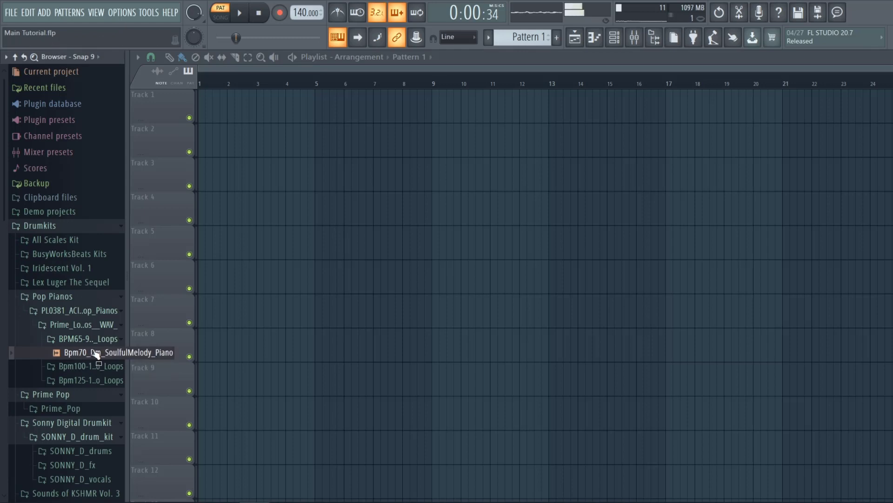
left_click(96, 366)
left_click(95, 380)
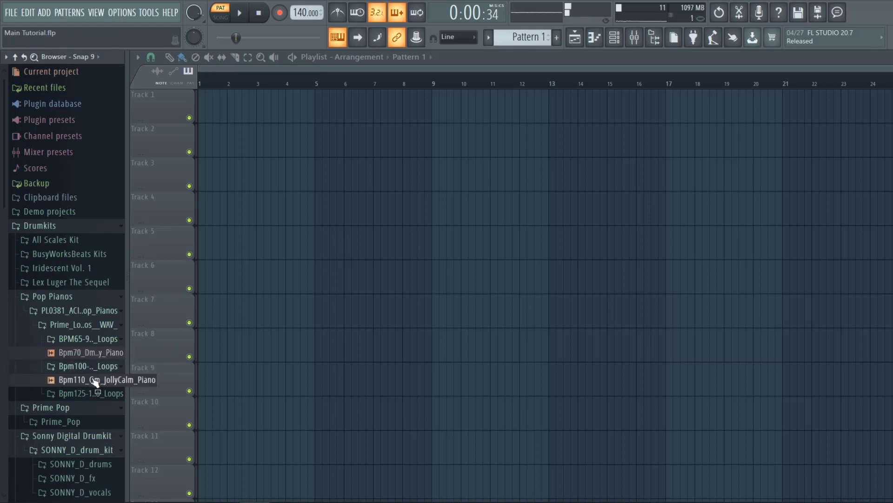
left_click_drag(94, 380, 216, 172)
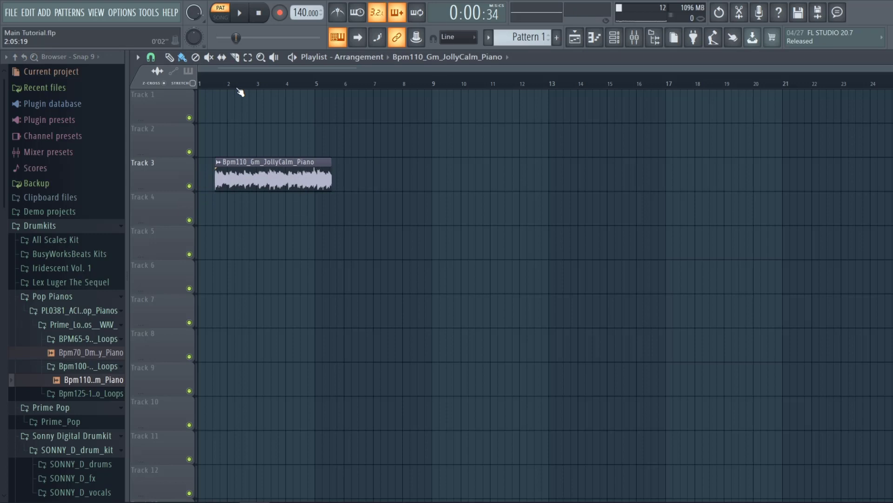
left_click_drag(260, 171, 244, 104)
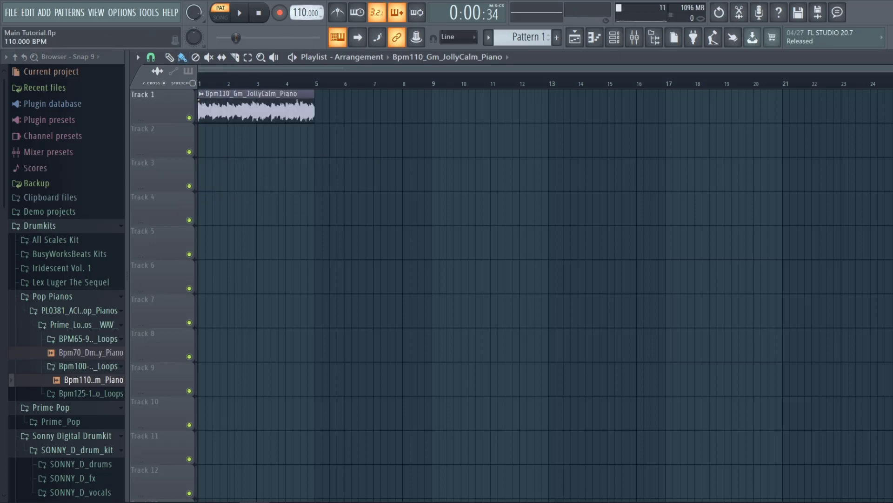
Lower the JollyCalm piano clip's time-stretching pitch to -200 cents during playback and close its channel settings.
left_click(260, 117)
left_click(483, 290)
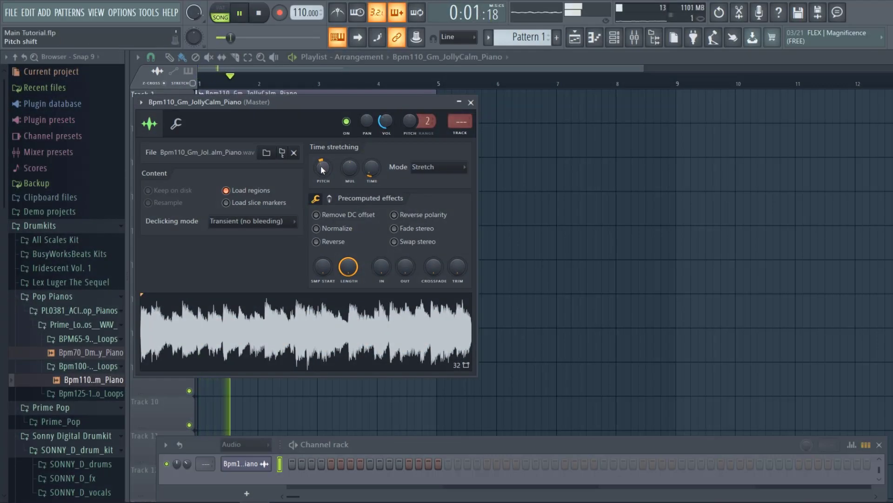
right_click(322, 169)
left_click(329, 171)
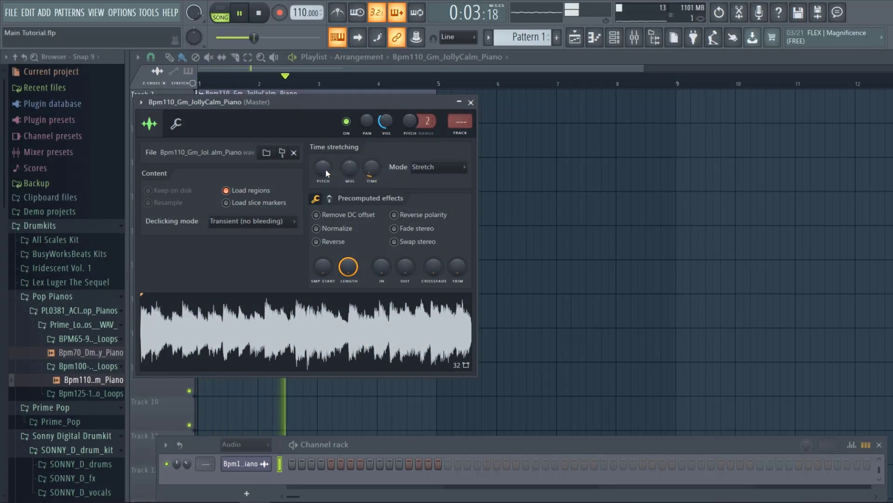
left_click_drag(325, 168, 324, 195)
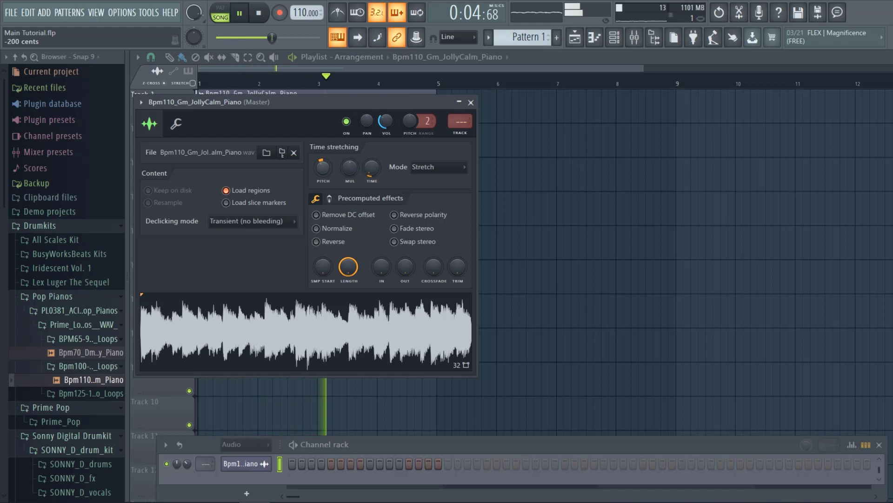
left_click(471, 102)
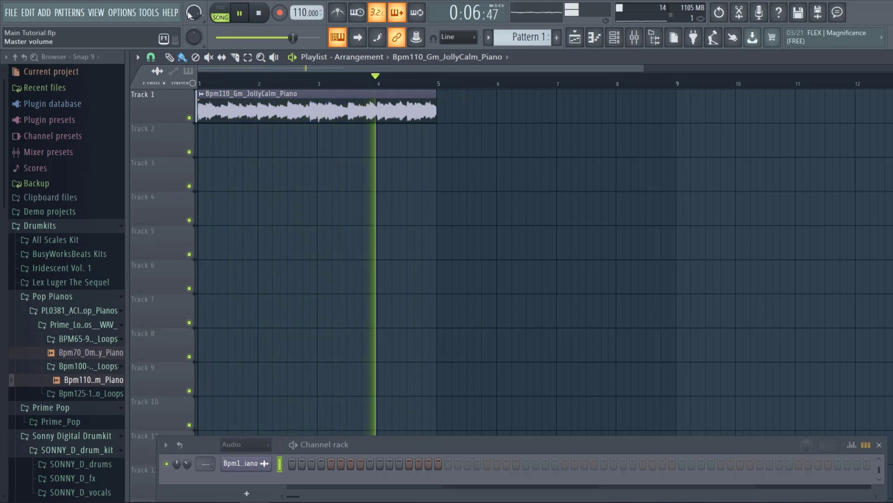
Stop playback, move the Channel rack up over the playlist, and show all channel groups in it.
key("space")
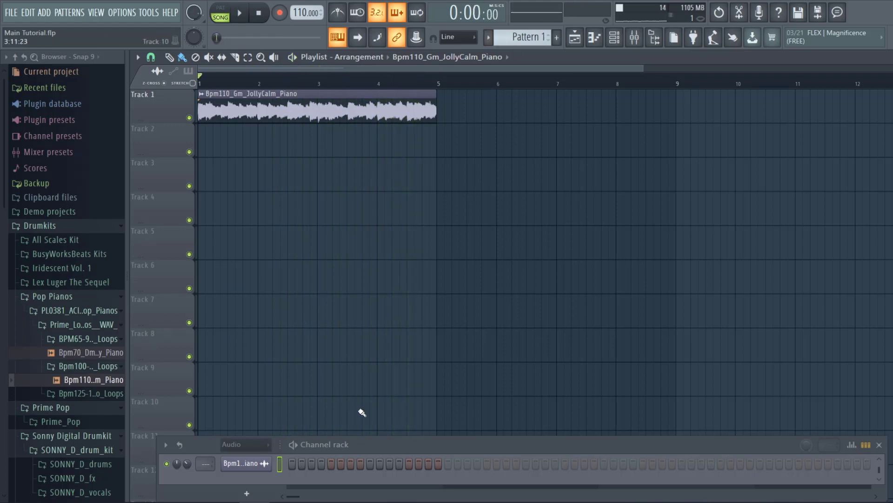
left_click_drag(365, 451, 399, 282)
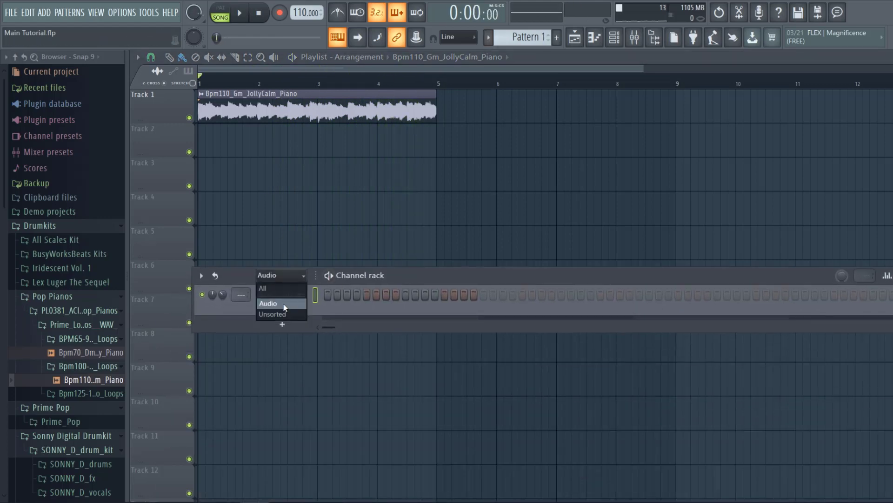
left_click(283, 289)
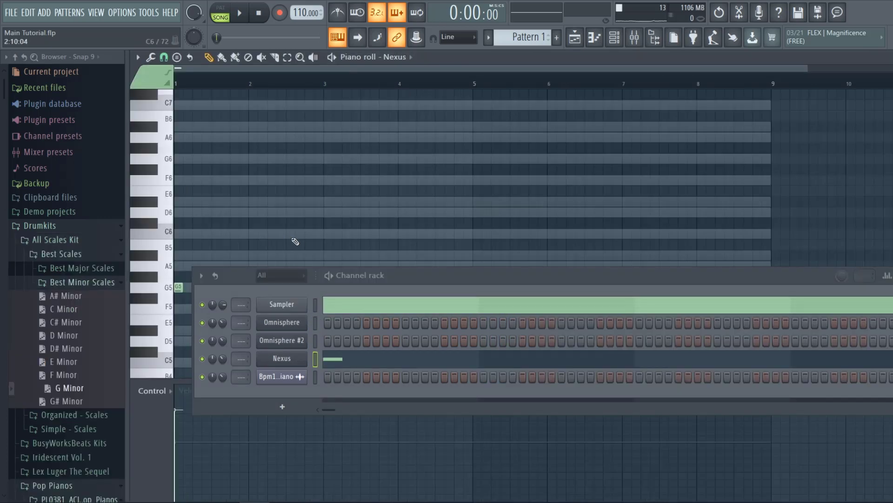
Add A#5 and C6 notes in the second half of bar 2 of the Nexus piano roll, checking them with playback.
left_click(295, 234)
key("space")
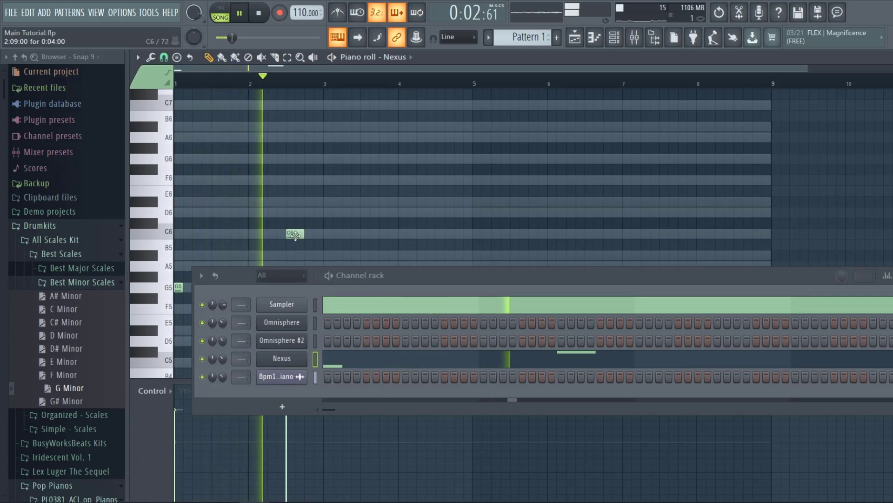
key("space")
left_click_drag(295, 233, 293, 251)
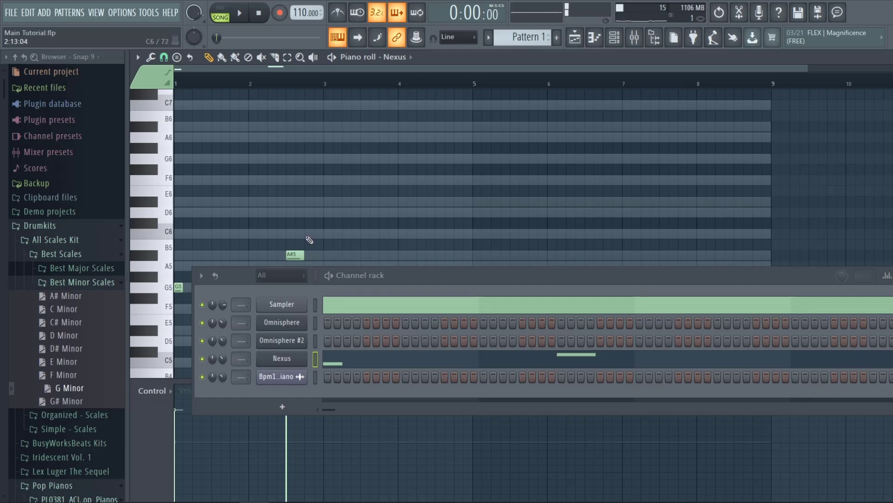
left_click(308, 237)
key("space")
scroll(303, 240, "down", 4)
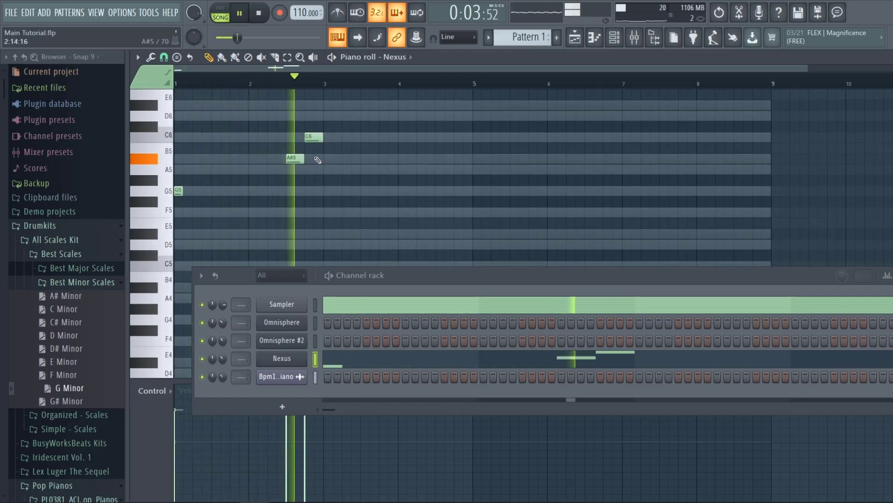
key("space")
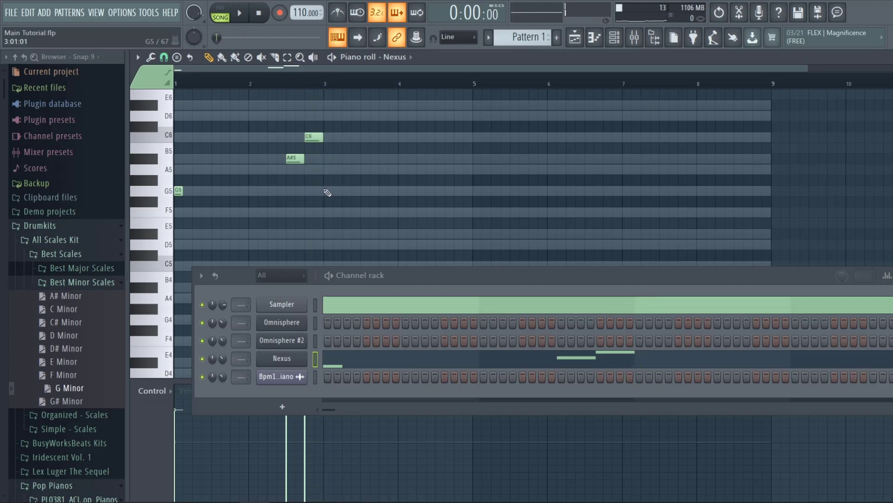
Repeat the two-bar Nexus phrase of G5, A#5 and C6 until it fills eight bars.
key("ctrl+b")
key("ctrl+b")
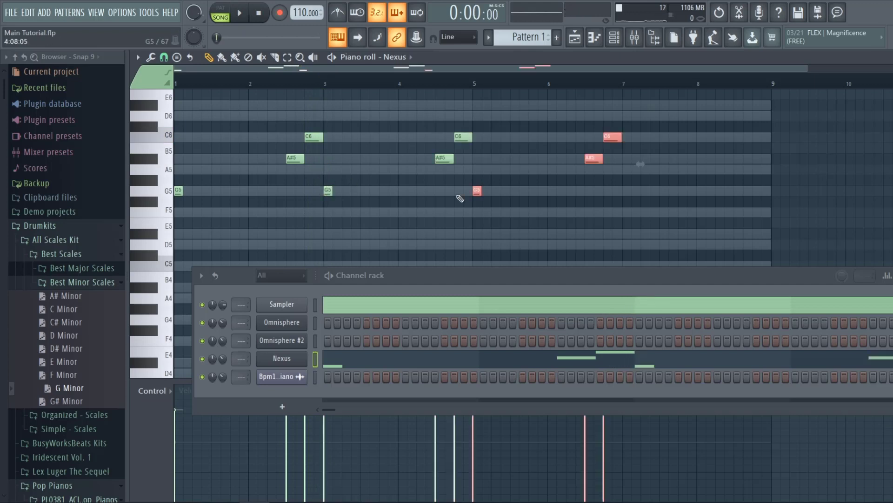
key("ctrl+b")
key("ctrl+d")
Vary the Nexus melody: remove the C6 notes ending bars 4 and 8, lower bar 7's G5 to F5, and add F5 at bar 8.
key("space")
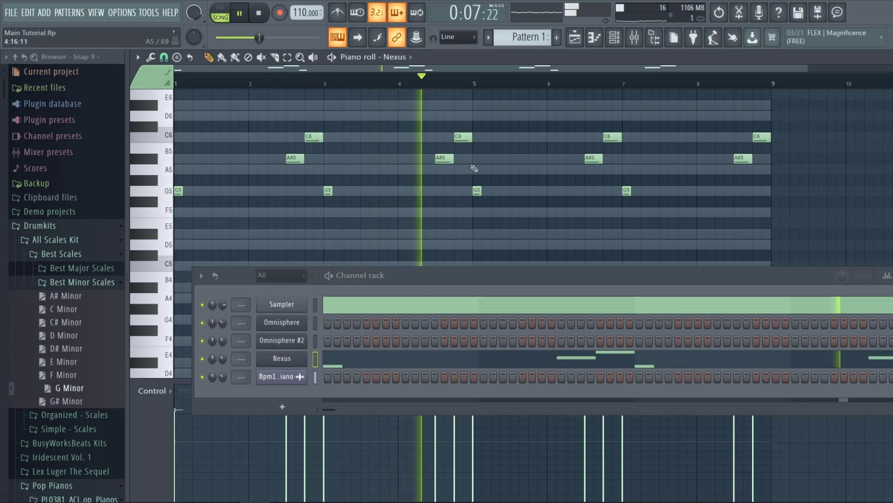
key("space")
key("space")
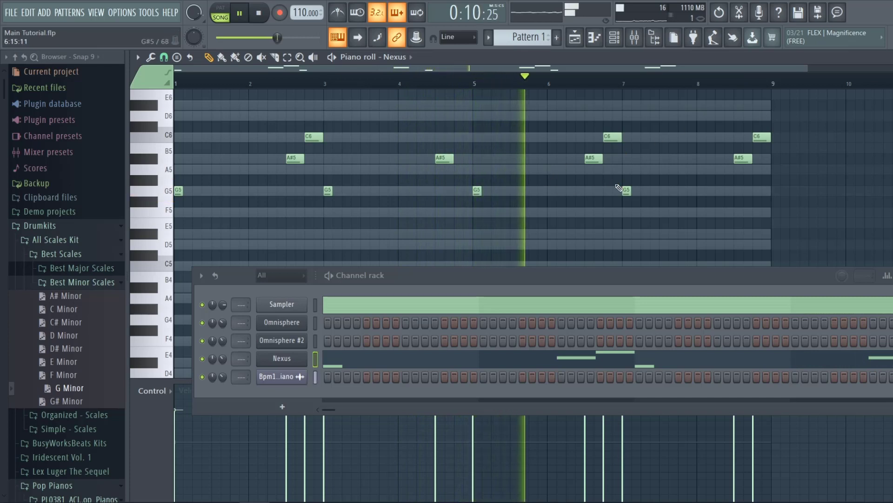
left_click_drag(624, 194, 624, 215)
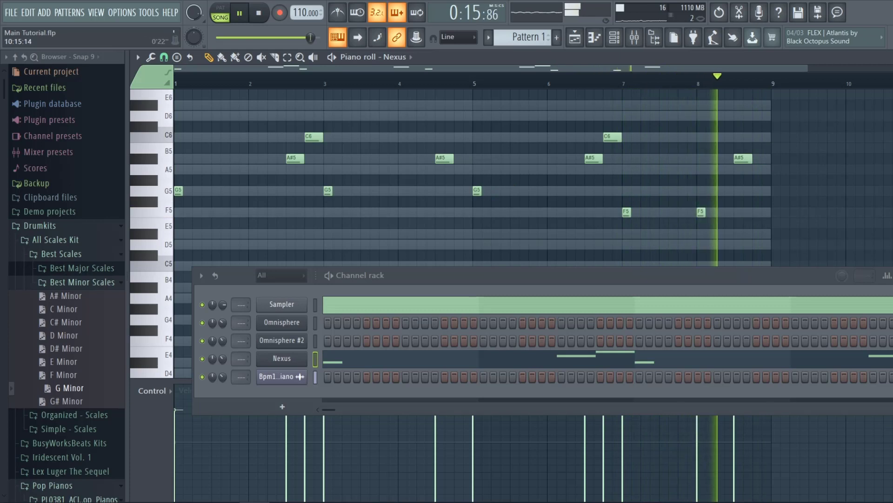
Return to the playlist, stop playback, and paste the copied Nexus notes into the first Omnisphere channel.
key("F5")
key("space")
right_click(280, 341)
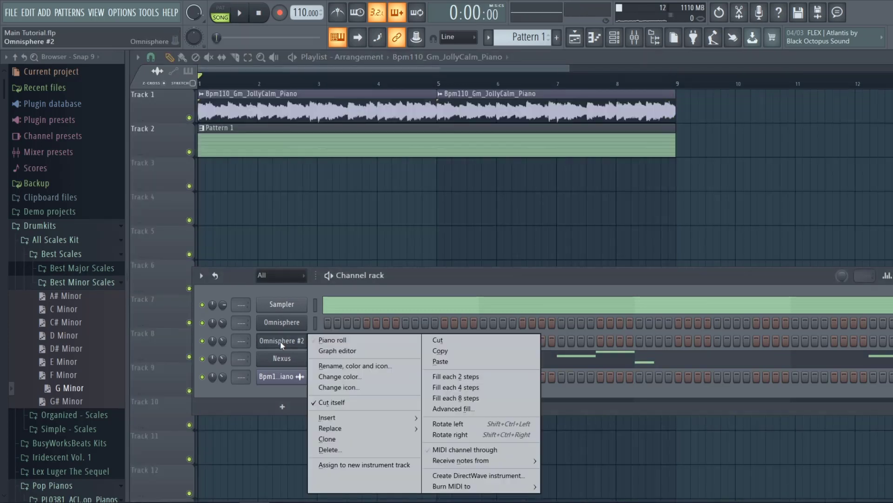
right_click(285, 323)
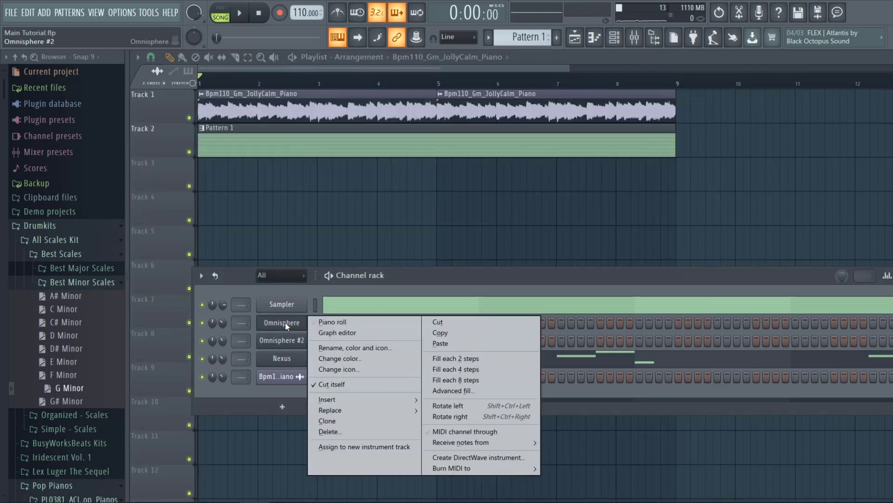
left_click(441, 343)
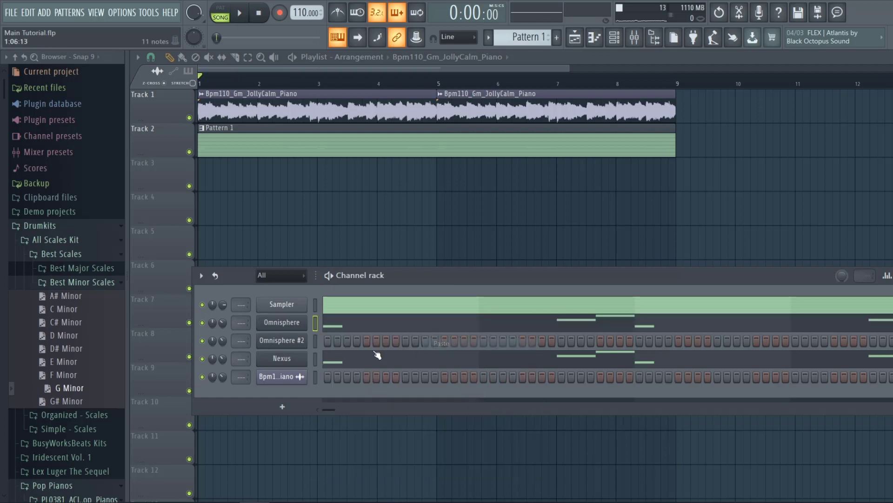
Load the bells - beirut patch from Pharaoh Vice - Mongo in Omnisphere, mute the Nexus channel, and audition the result.
left_click(283, 322)
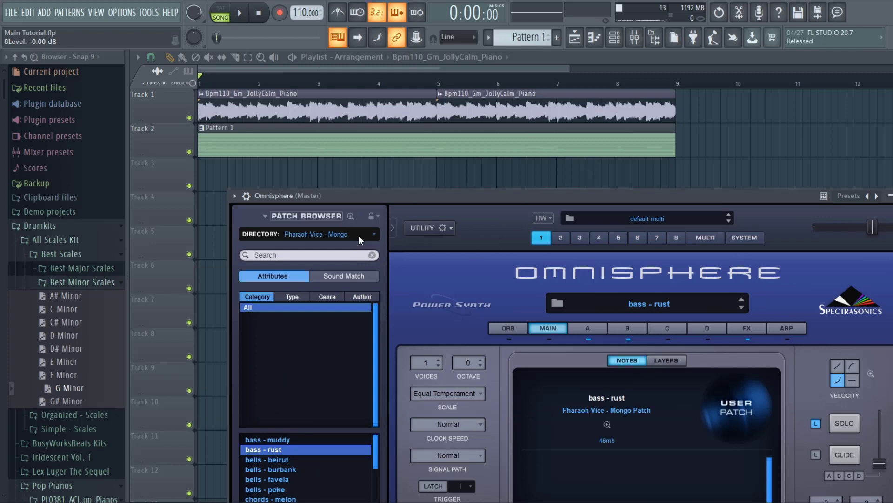
key("space")
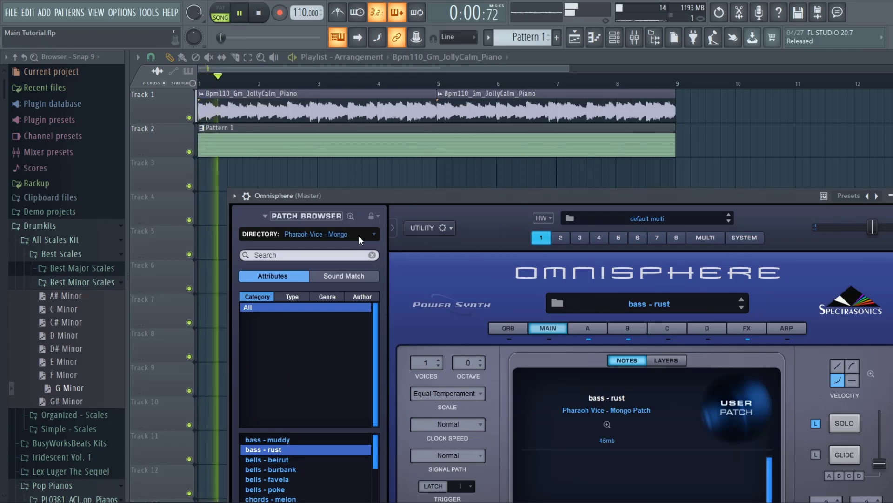
key("Down")
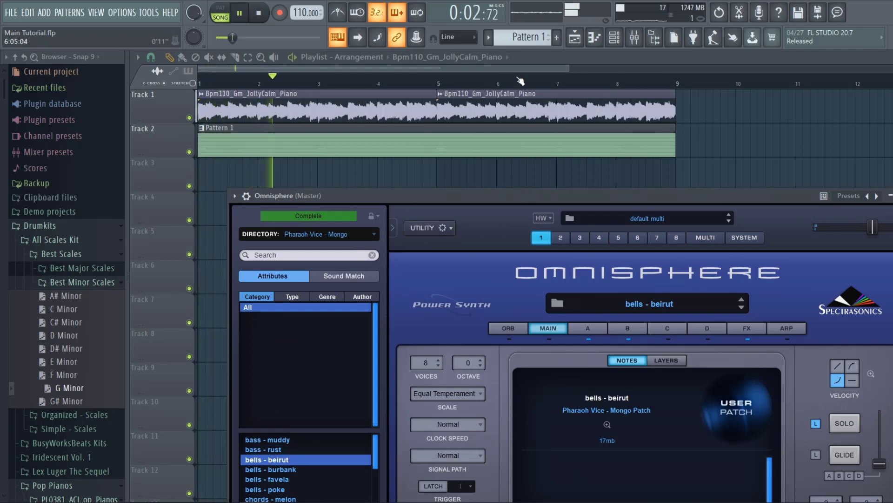
left_click(616, 40)
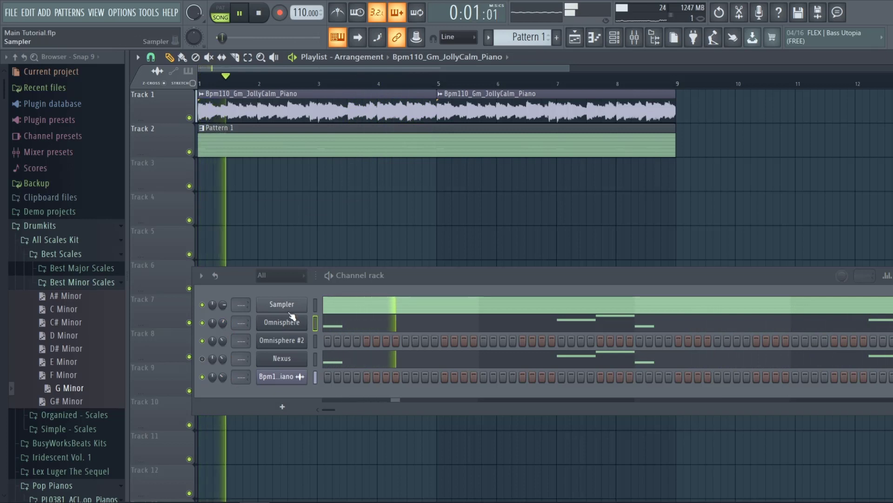
key("space")
Add Fruity parametric EQ 2 to the piano loop on mixer track 1 and set band 3 to -1.2 dB at 392 Hz.
left_click(226, 377)
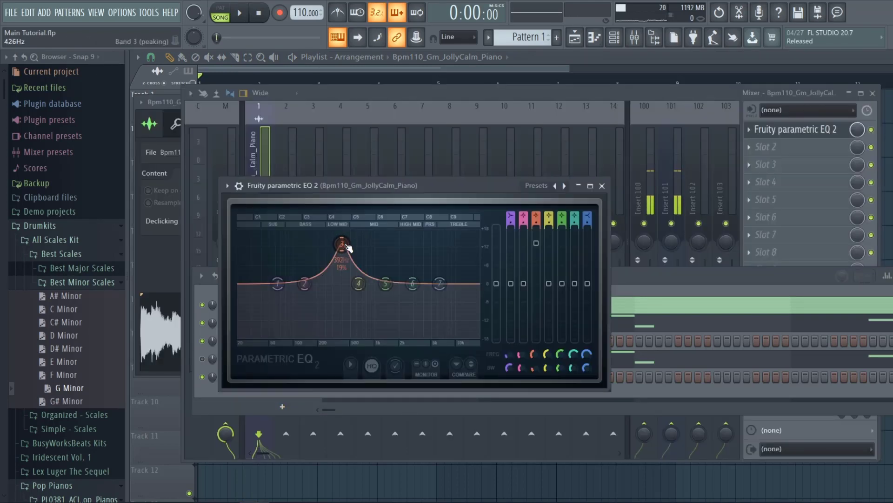
mouse_move(342, 244)
left_mouse_down()
mouse_move(334, 240)
mouse_move(342, 238)
left_mouse_up()
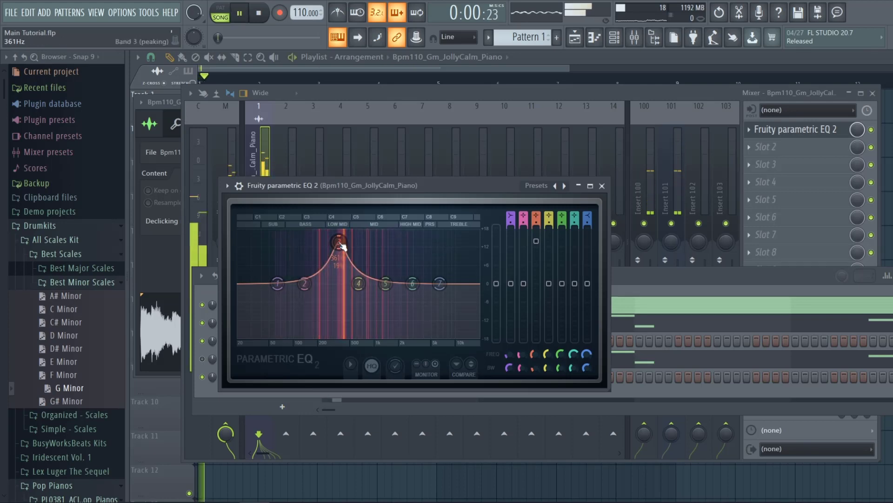
left_click_drag(537, 256, 536, 295)
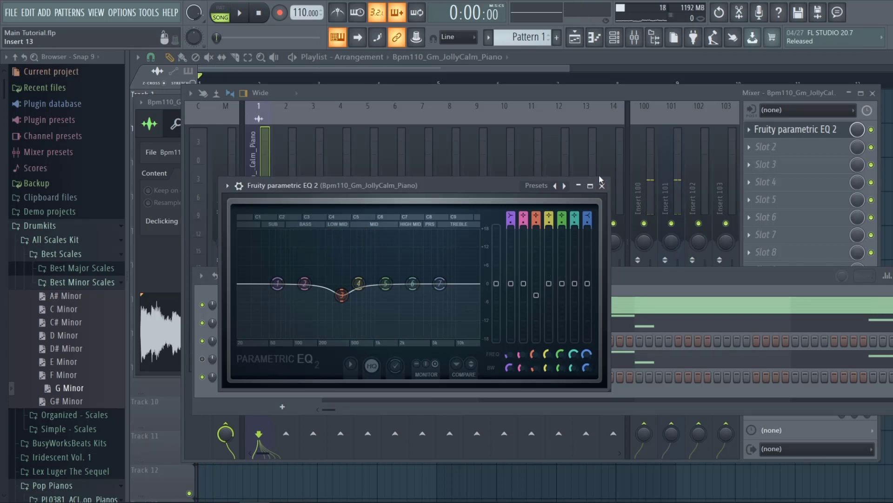
key("space")
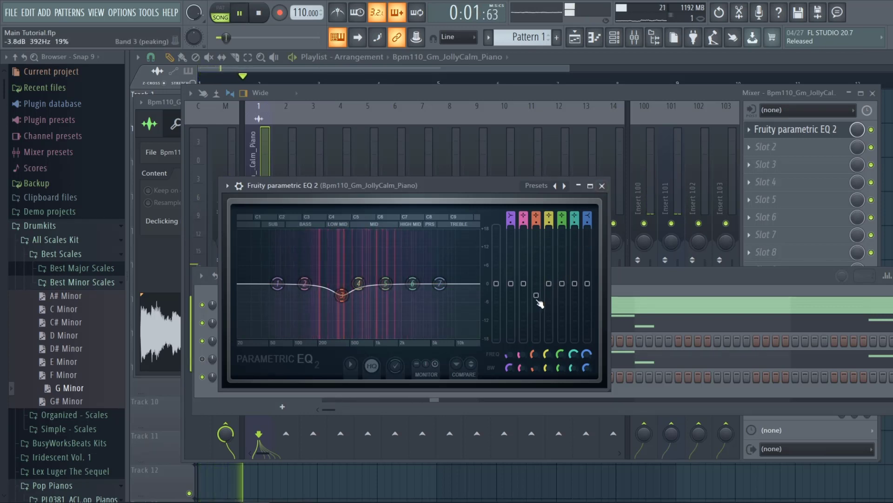
mouse_move(539, 301)
left_mouse_down()
mouse_move(536, 339)
mouse_move(536, 287)
left_mouse_up()
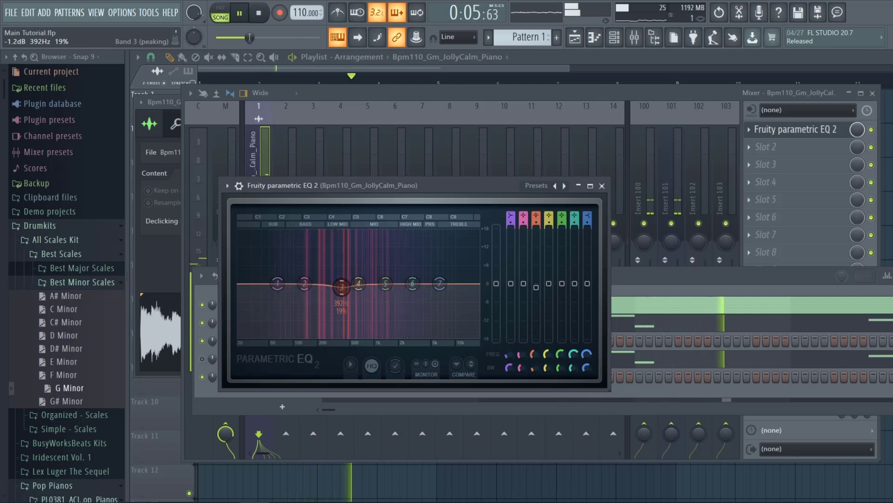
left_click(602, 186)
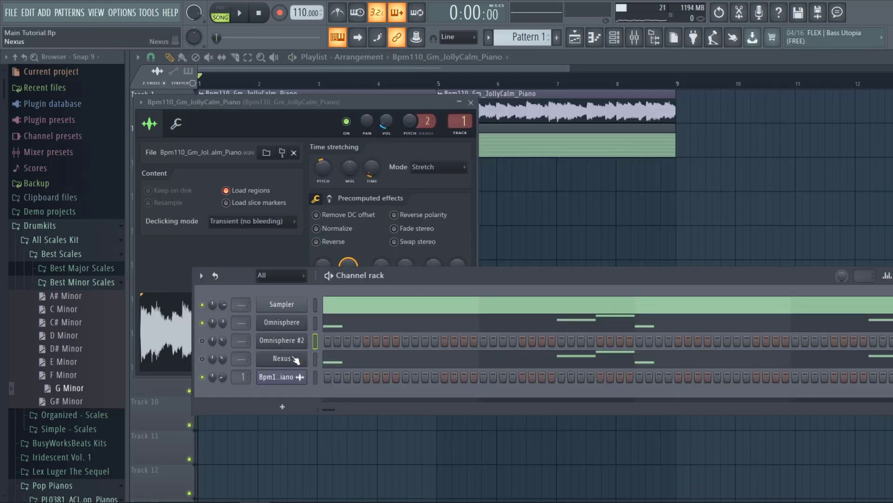
Cut all notes from the Nexus channel and open its empty piano roll.
right_click(294, 360)
left_click(467, 340)
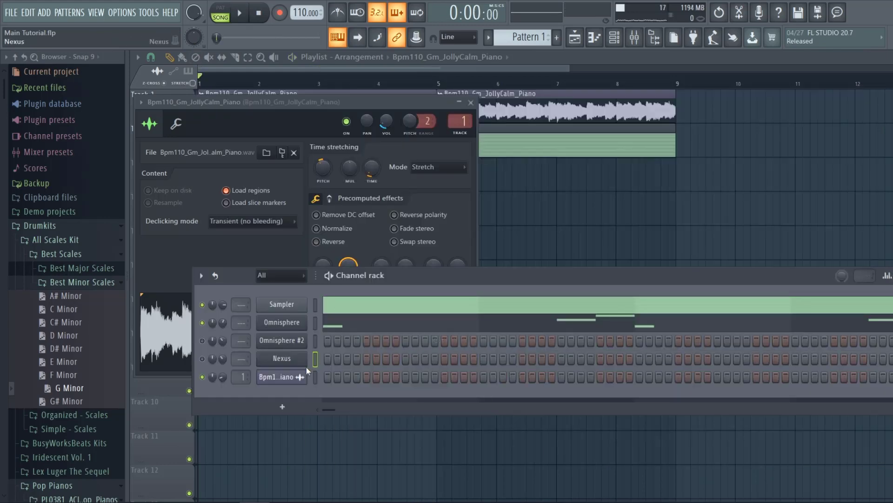
right_click(307, 349)
left_click(322, 342)
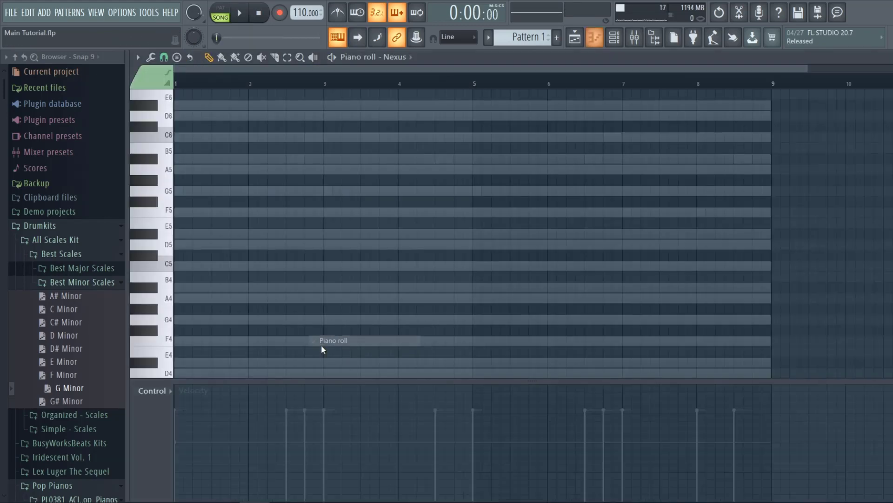
Start a new Nexus melody with A#5 and F5 in bar 1, then two C6 notes and an A5 in bar 2.
left_click(178, 287)
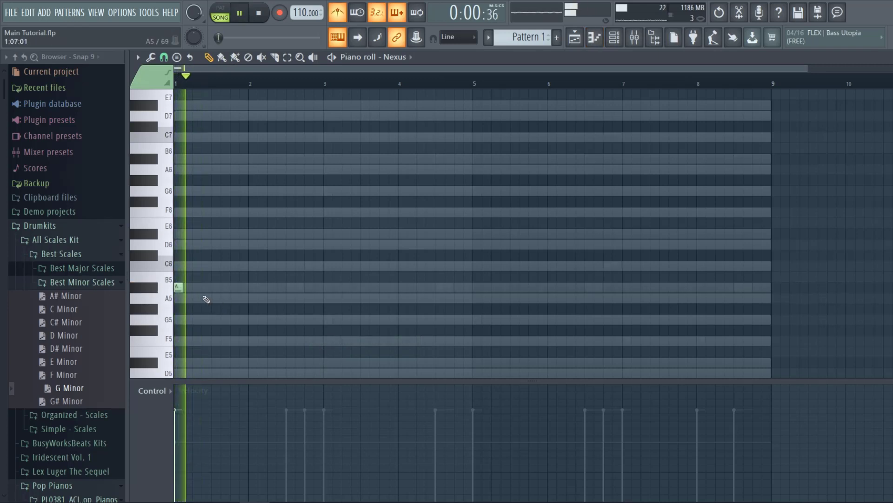
left_click(196, 298)
mouse_move(193, 322)
left_mouse_down()
mouse_move(191, 343)
mouse_move(191, 332)
left_mouse_up()
key("space")
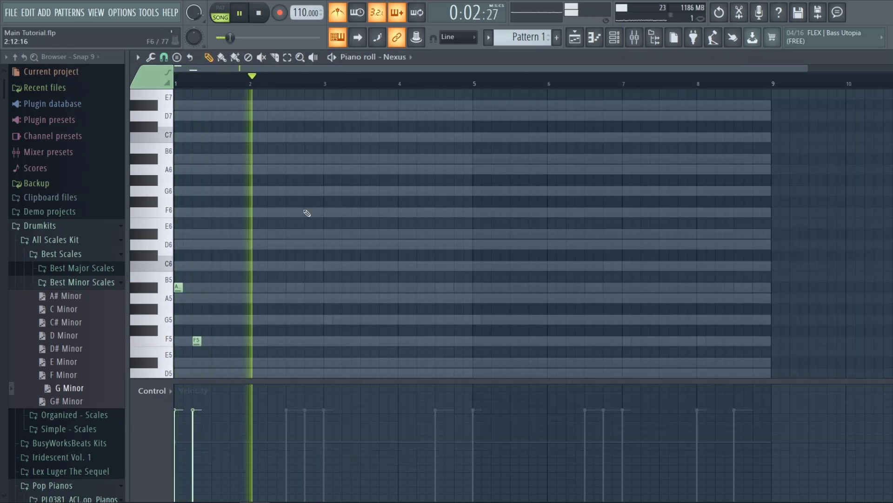
left_click(272, 265)
left_click(281, 265)
left_click(291, 298)
key("space")
key("space")
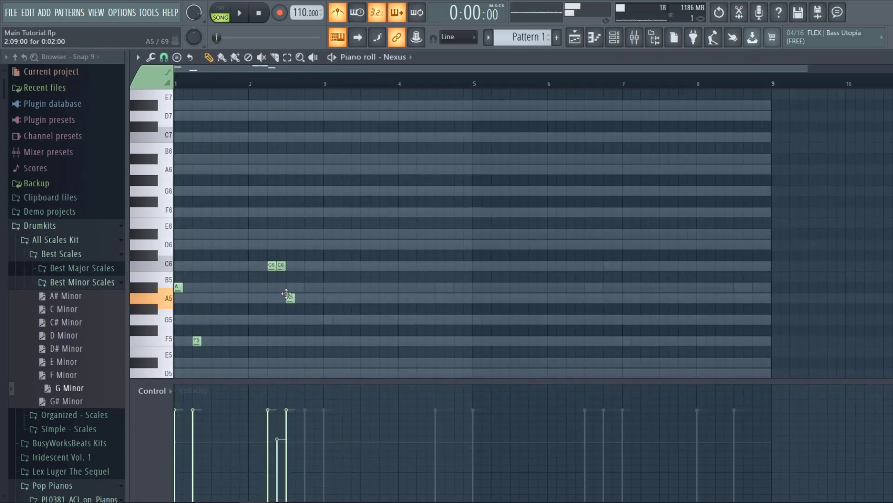
Replace the Netherworlds sound in Nexus with a preset from the Lead category and audition the new melody.
key("space")
key("F9")
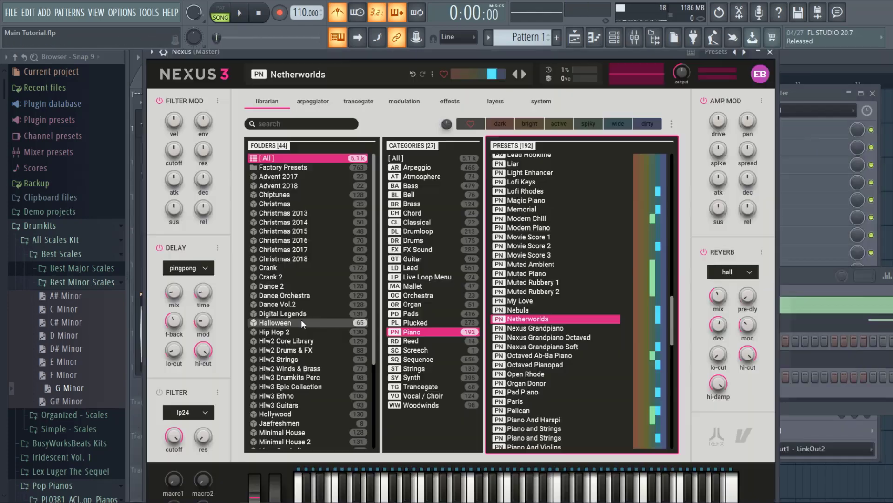
left_click(411, 267)
left_click(556, 217)
left_click(770, 52)
key("space")
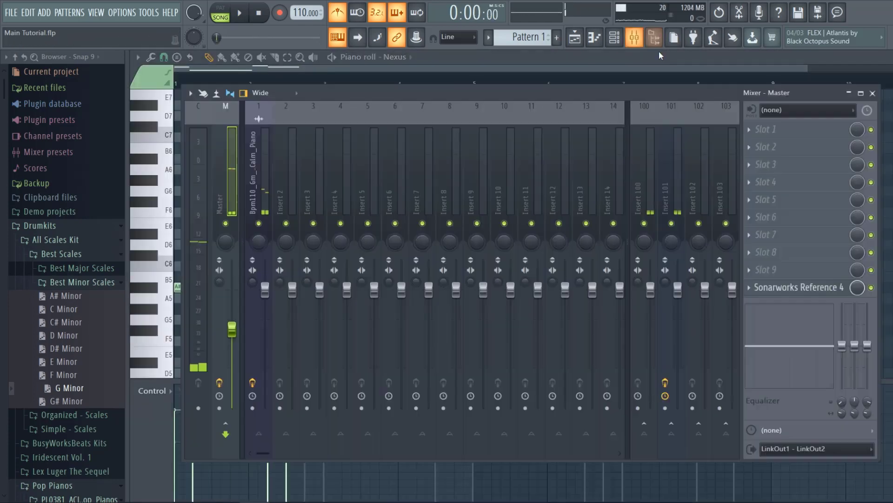
key("F9")
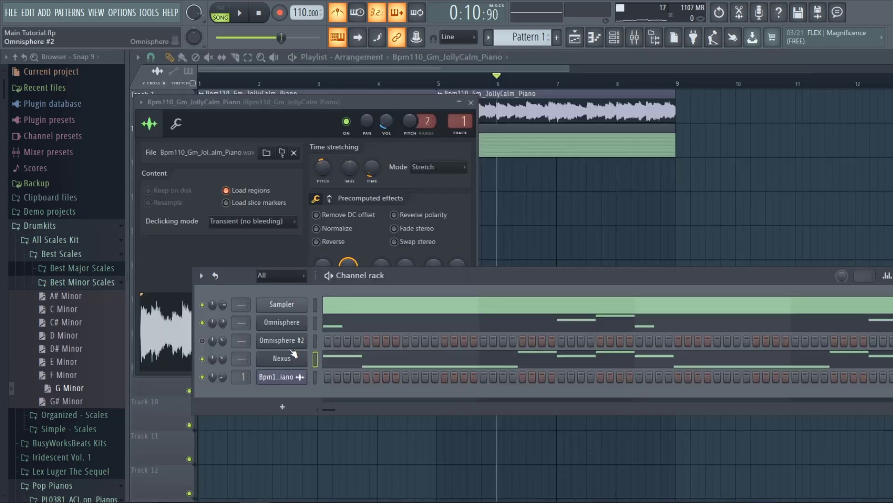
Copy the Nexus notes into the Omnisphere #2 channel and load the arp - calling patch from the WavSupply Pharaoh Vice bank there.
right_click(291, 359)
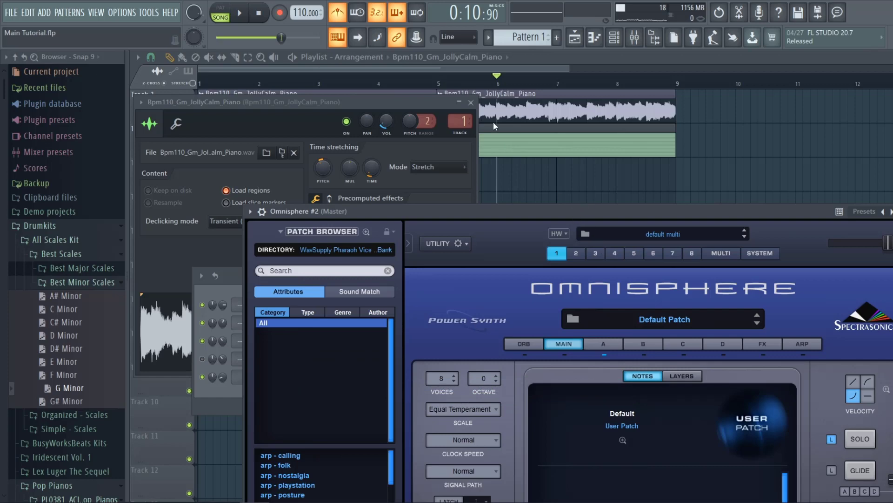
left_click_drag(452, 148, 433, 121)
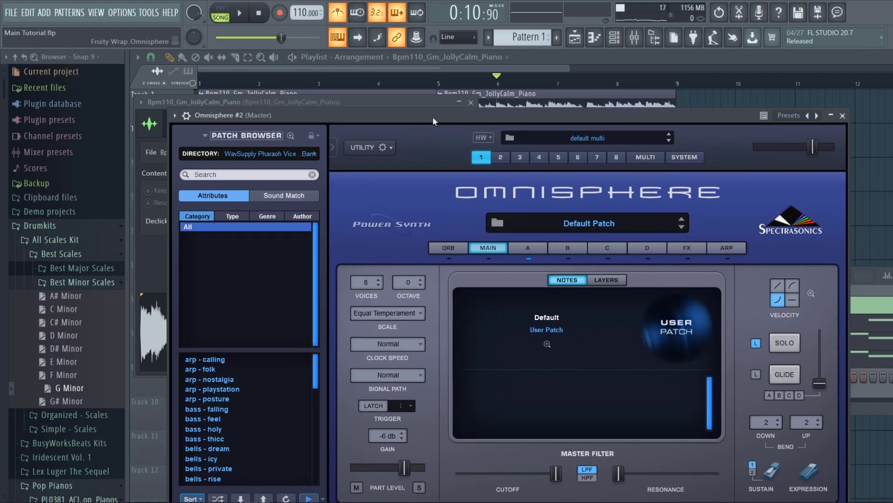
left_click(196, 360)
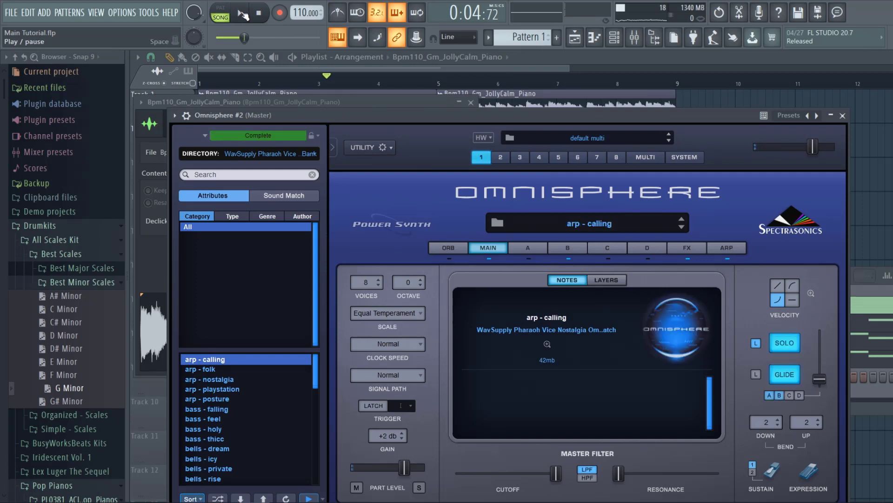
left_click(843, 116)
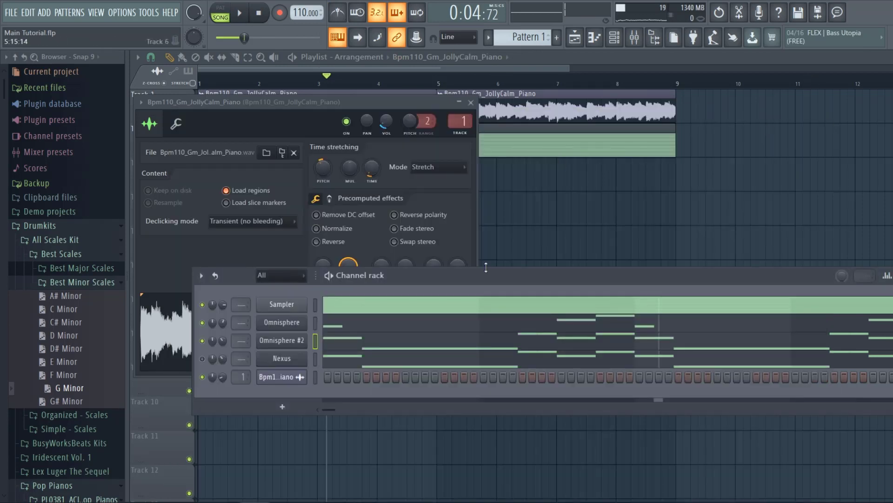
Solo the Omnisphere #2 channel and audition its melody on its own.
right_click(202, 340)
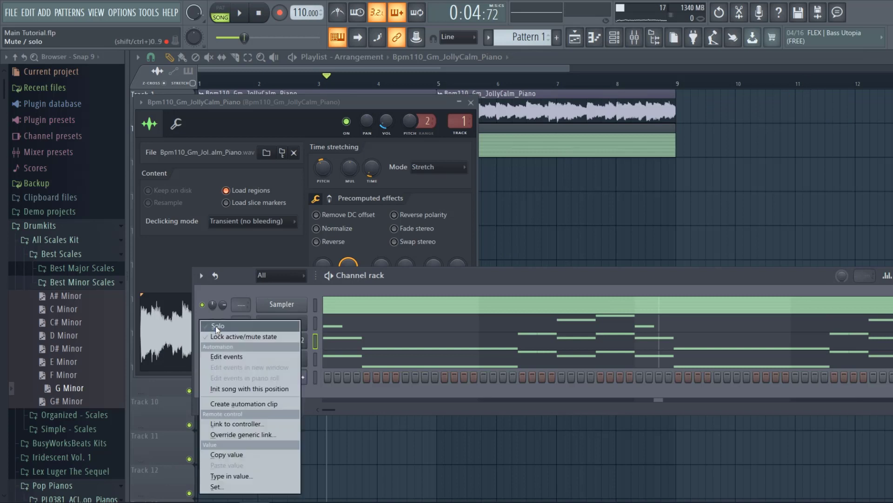
left_click(216, 326)
left_click(240, 13)
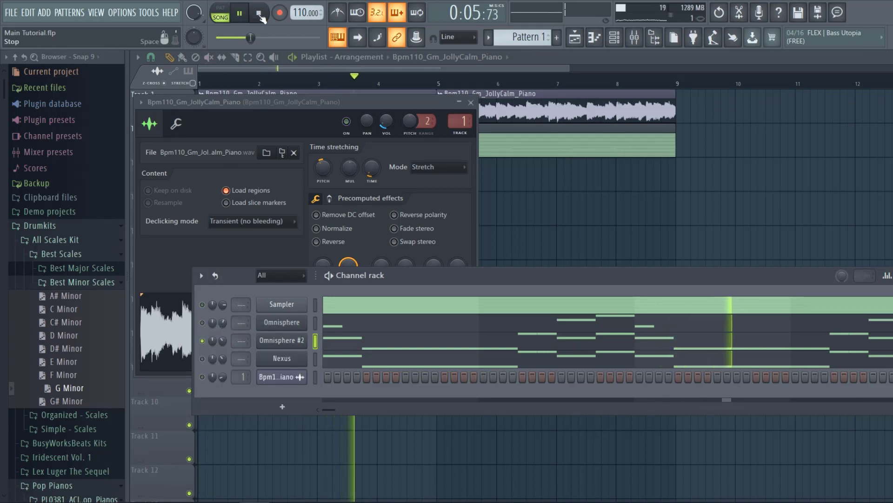
left_click(259, 14)
left_click(246, 15)
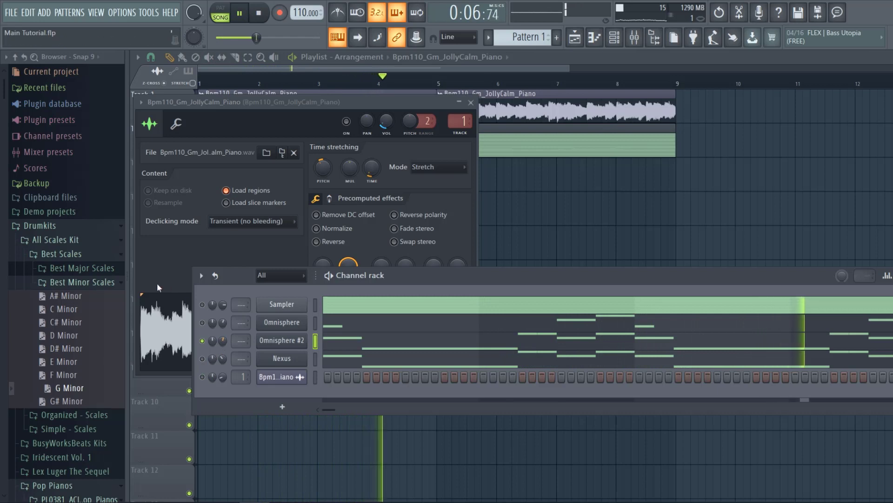
left_click(261, 13)
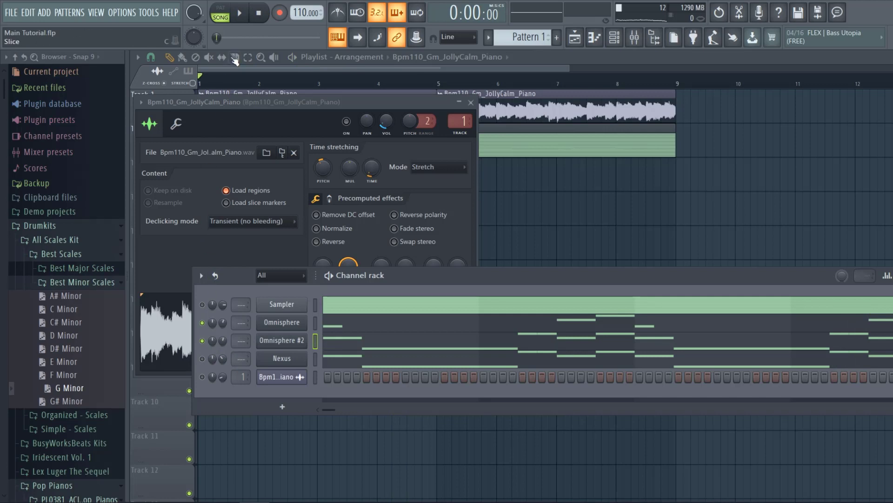
Balance both Omnisphere parts during playback, setting the first channel's volume to about 62% and Omnisphere #2 to about 38%.
left_click(240, 13)
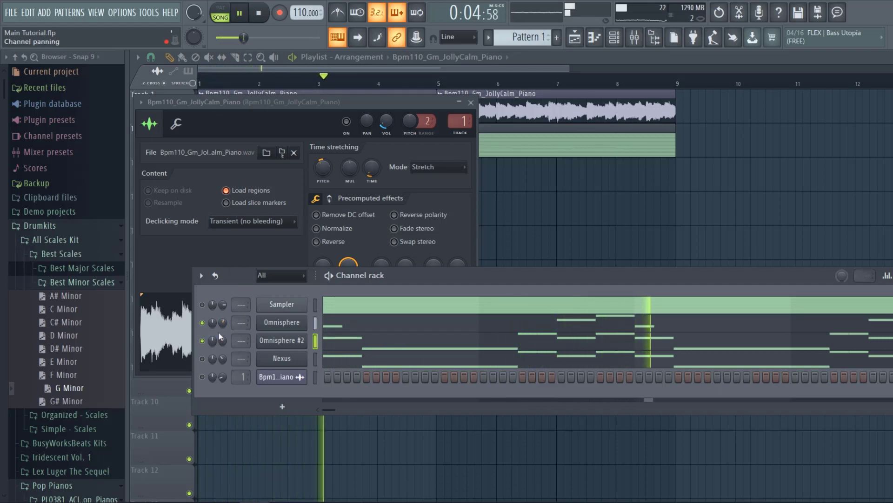
left_click_drag(223, 325, 222, 331)
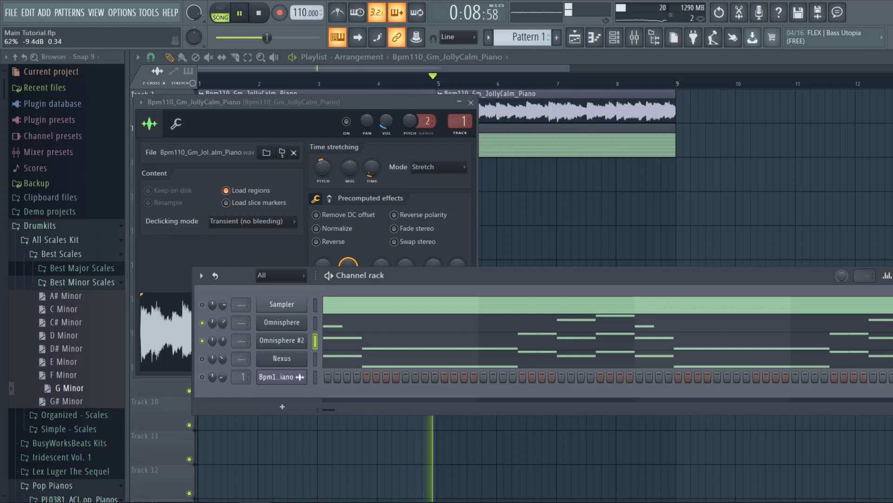
left_click_drag(225, 338, 225, 338)
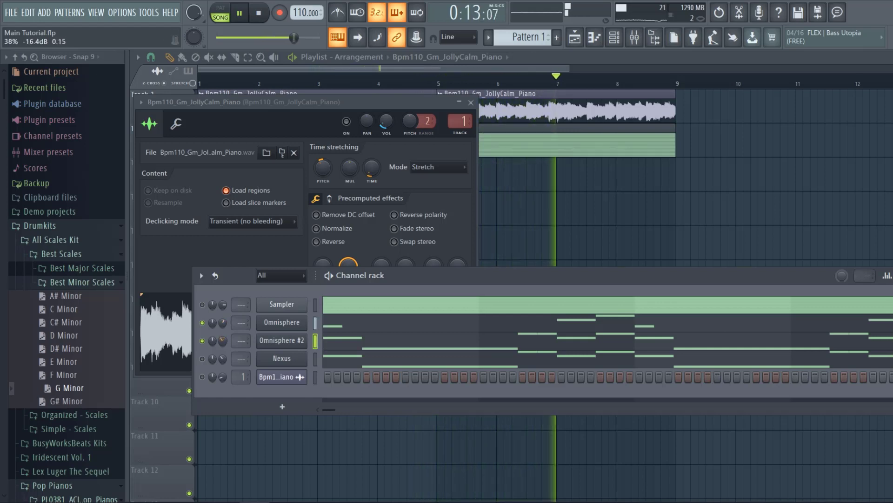
Unmute the piano loop channel, adjust its volume against the Omnisphere parts, and stop playback.
left_click(203, 377)
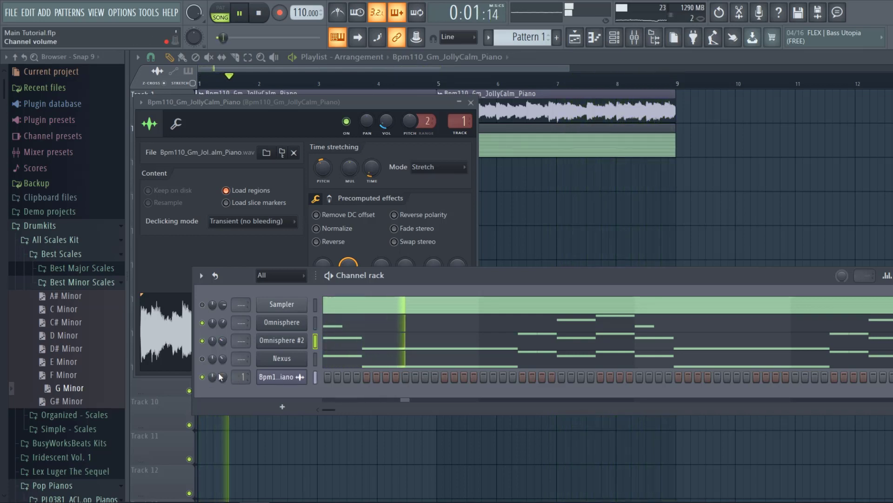
left_click_drag(221, 376, 220, 340)
key("space")
key("Escape")
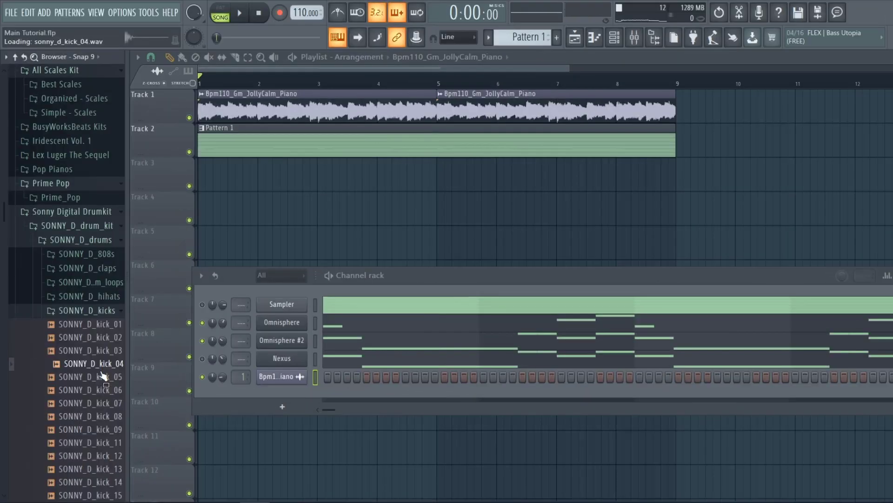
Add SONNY_D_kick_04 as a new channel and set its boost to 4% with clipping enabled.
left_click_drag(103, 375, 274, 393)
left_click(266, 396)
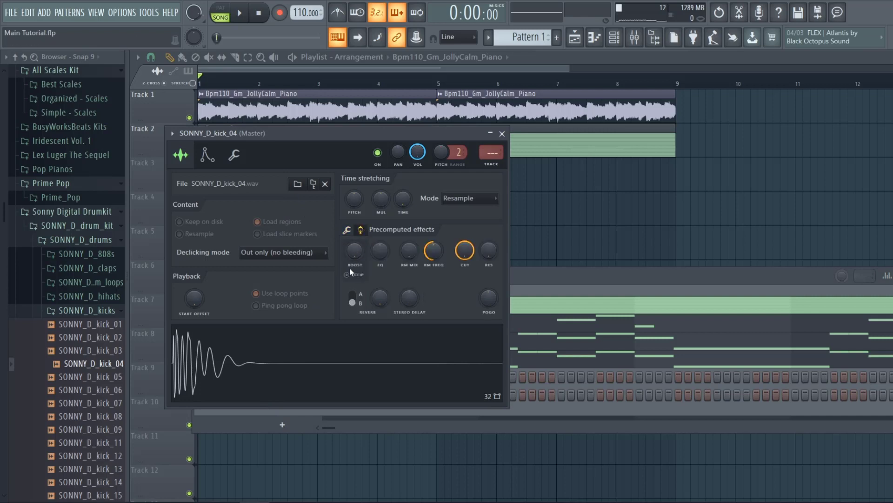
left_click_drag(350, 269, 350, 260)
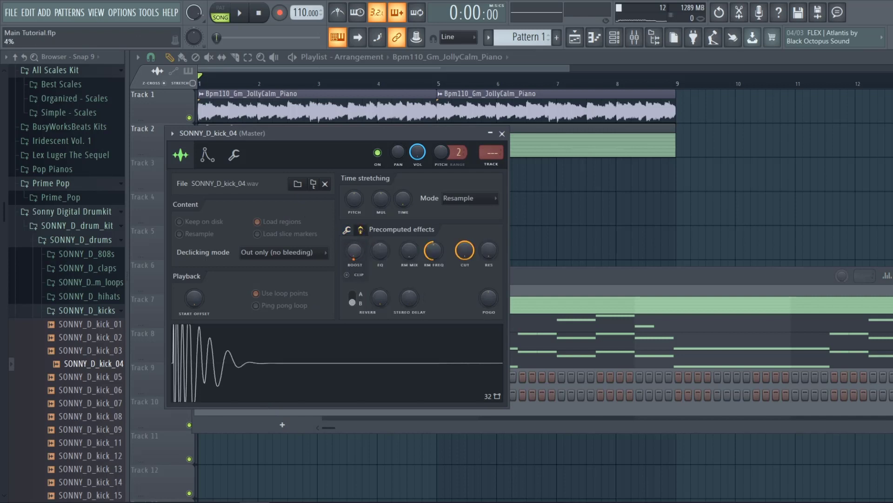
left_click(348, 275)
left_click(502, 134)
Add SONNY_D_snare_12 from the SONNY_D_snares folder as a new channel and set its sample start to 4%.
left_click(111, 310)
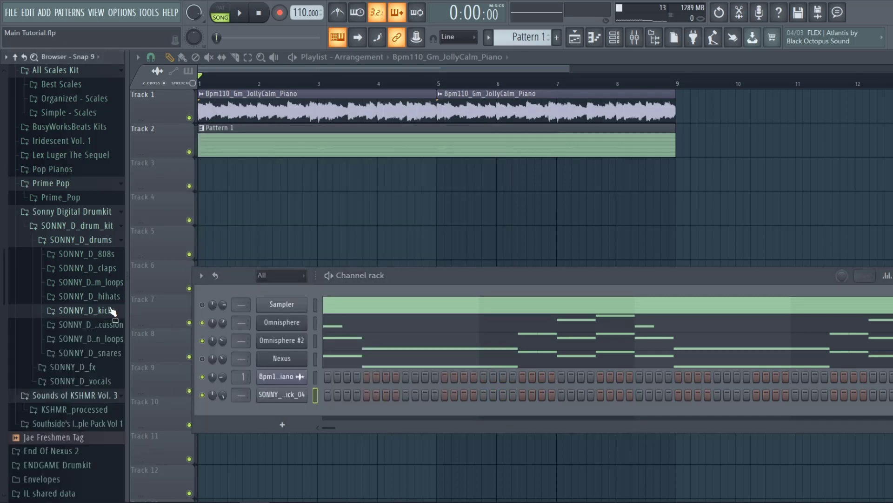
left_click(96, 358)
left_click(97, 354)
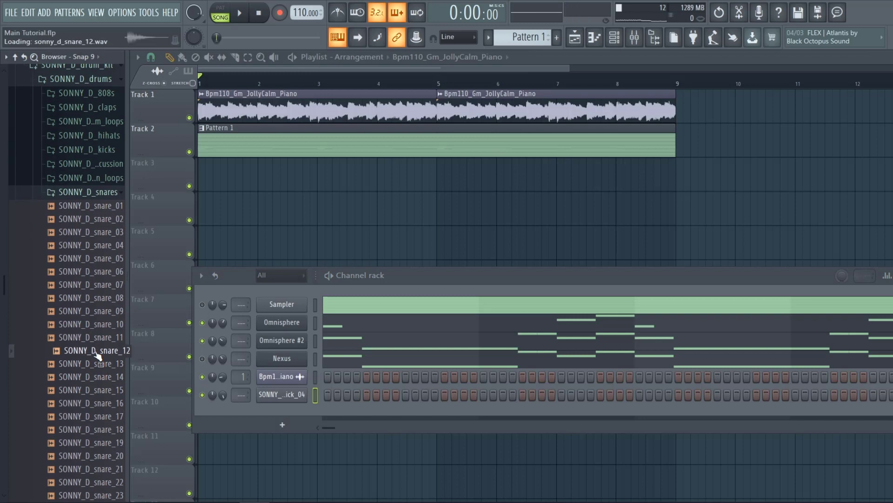
left_click_drag(98, 356, 289, 407)
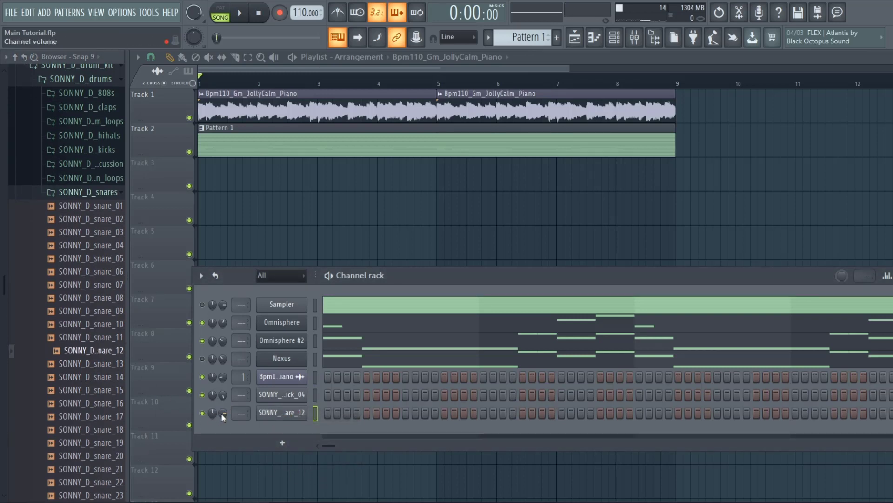
left_click(284, 413)
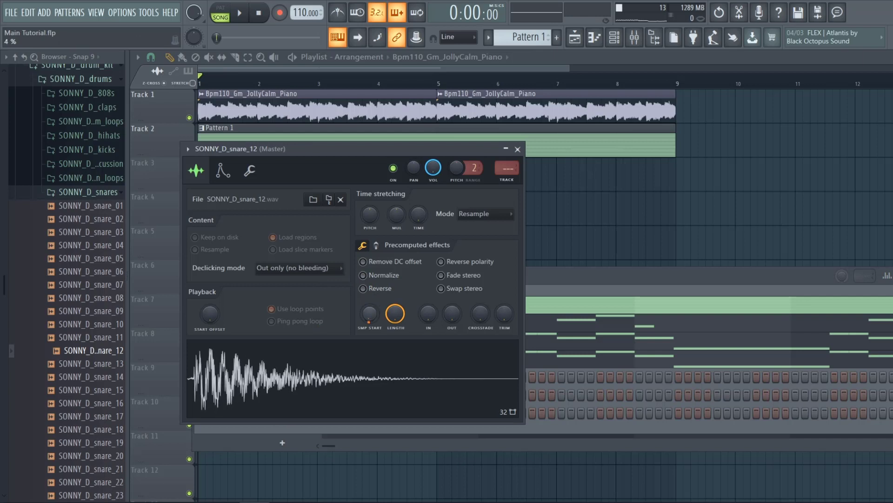
key("Escape")
Add SONNY_D_hihat_closed_01 as a new channel and try out its sample start trim.
left_click(88, 135)
left_click(92, 163)
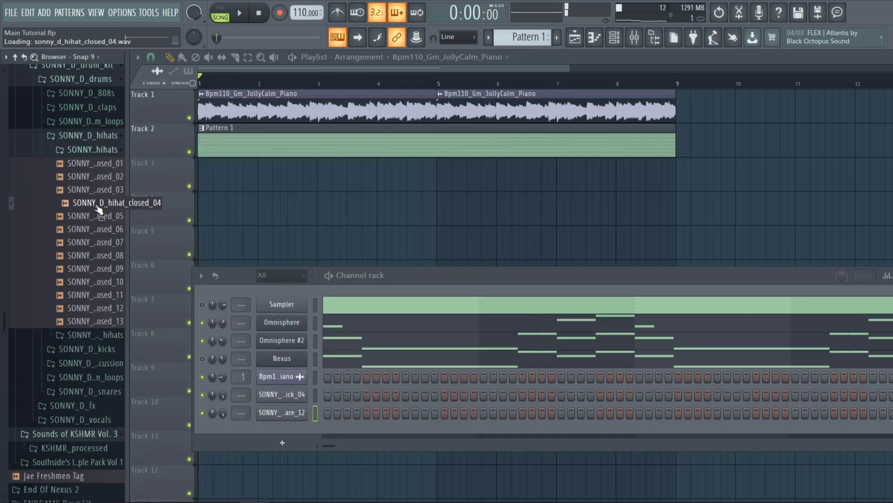
left_click_drag(93, 163, 267, 433)
left_click(266, 433)
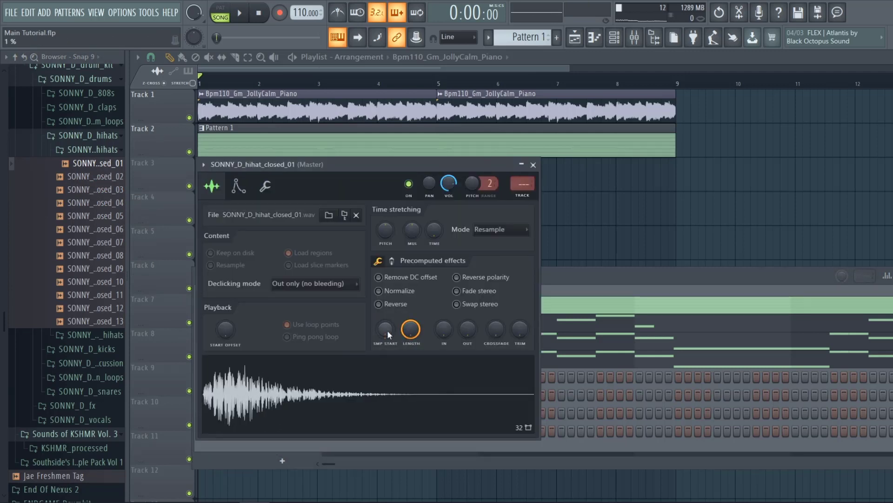
left_click_drag(389, 334, 389, 338)
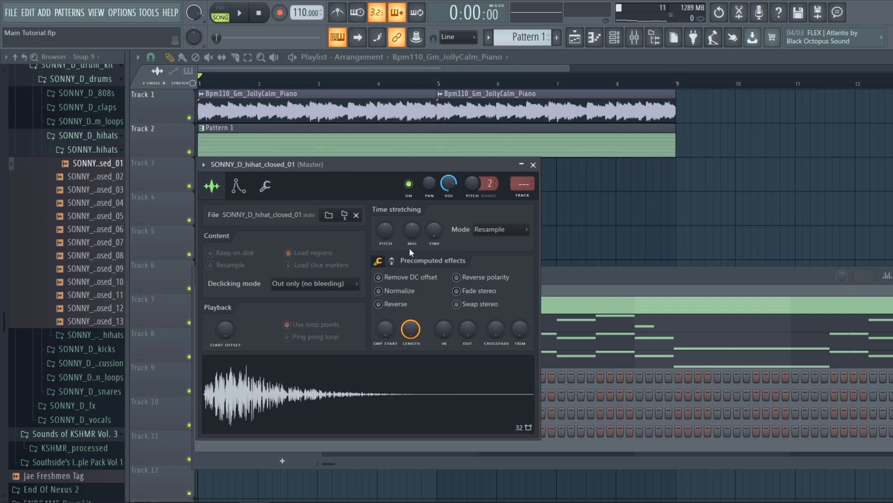
Enable clipping with a slight boost on the closed hihat and make it cut itself.
left_click(394, 261)
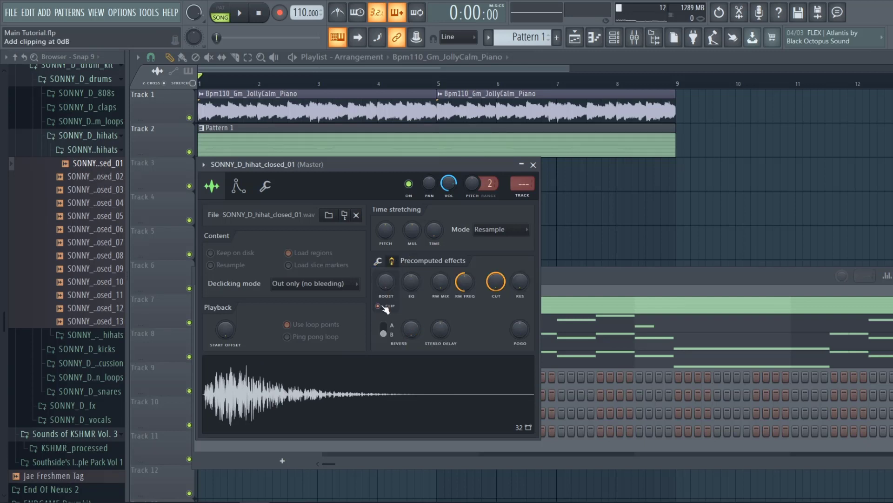
left_click_drag(386, 282, 386, 278)
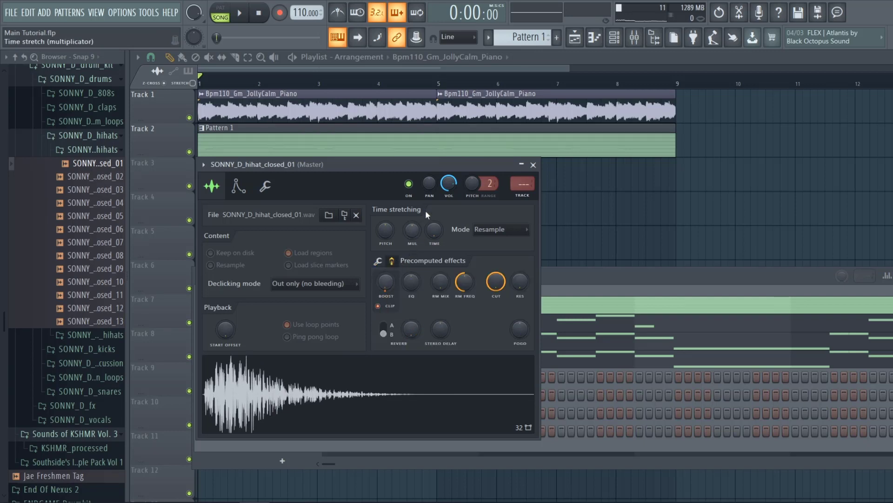
left_click(275, 186)
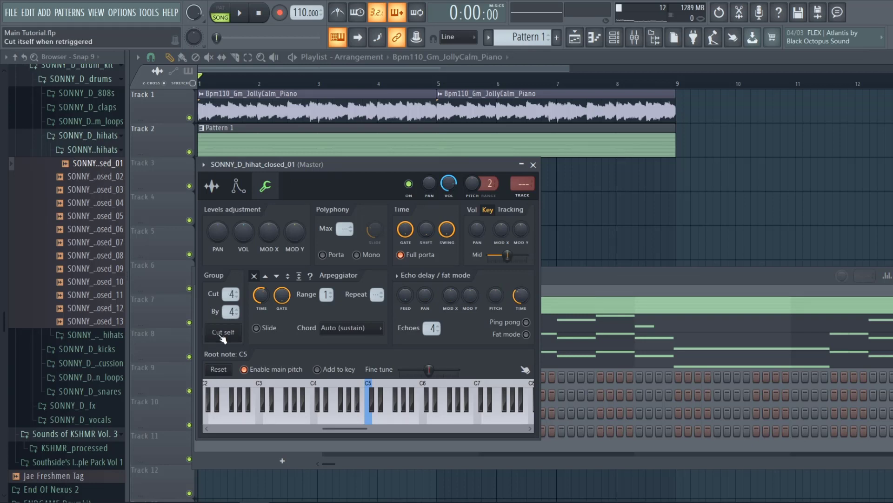
key("Escape")
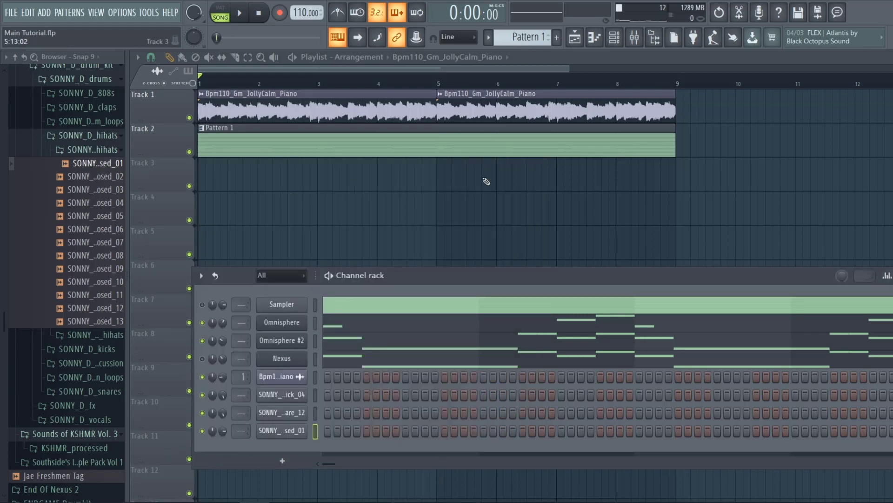
Hide the channel rack and move the Pattern 1 clip on Track 2 to start at bar 9.
key("F6")
left_click_drag(474, 149, 891, 141)
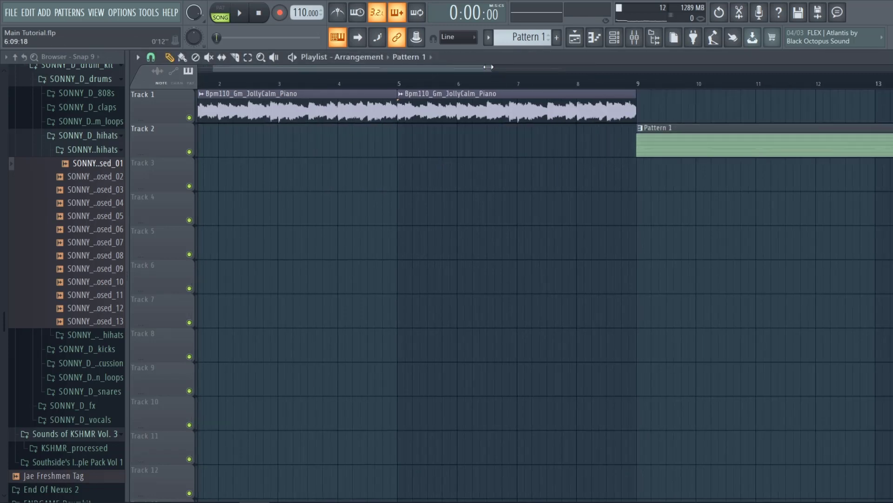
Duplicate the two piano loop clips on Track 1 so the copies fill bars 9 to 16.
left_click_drag(488, 67, 884, 67)
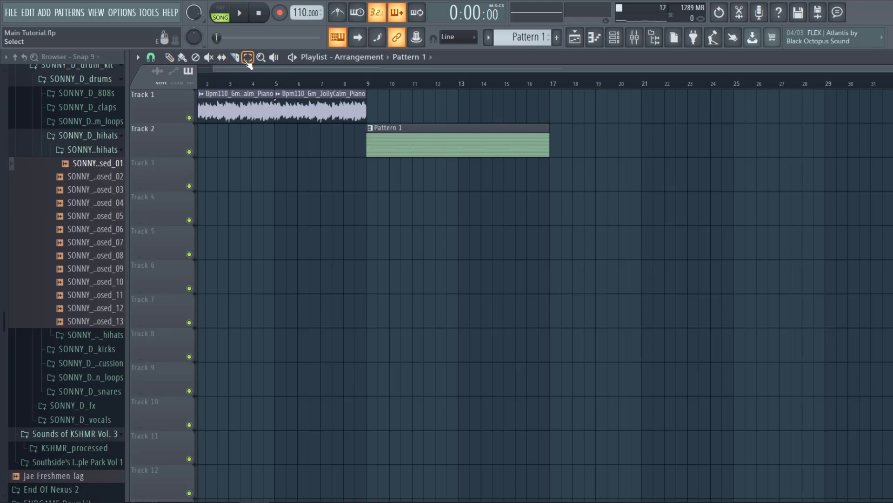
left_click_drag(331, 127, 27, 90)
key("ctrl+b")
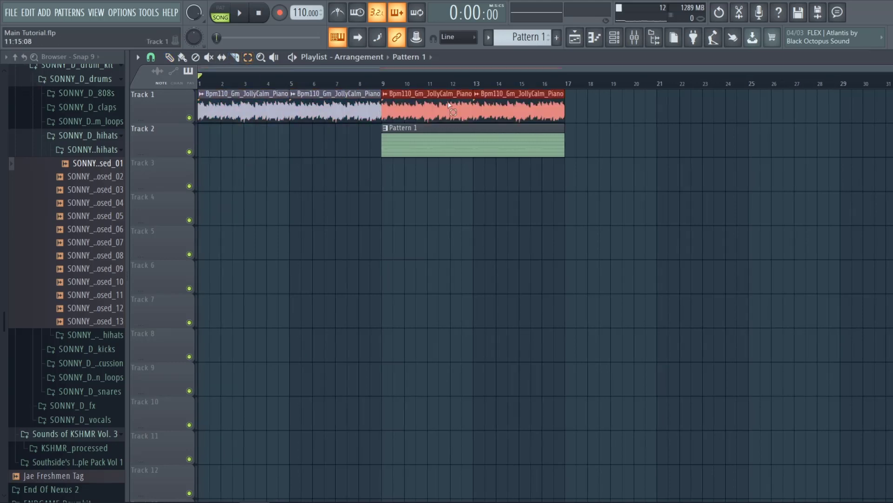
left_click(480, 235)
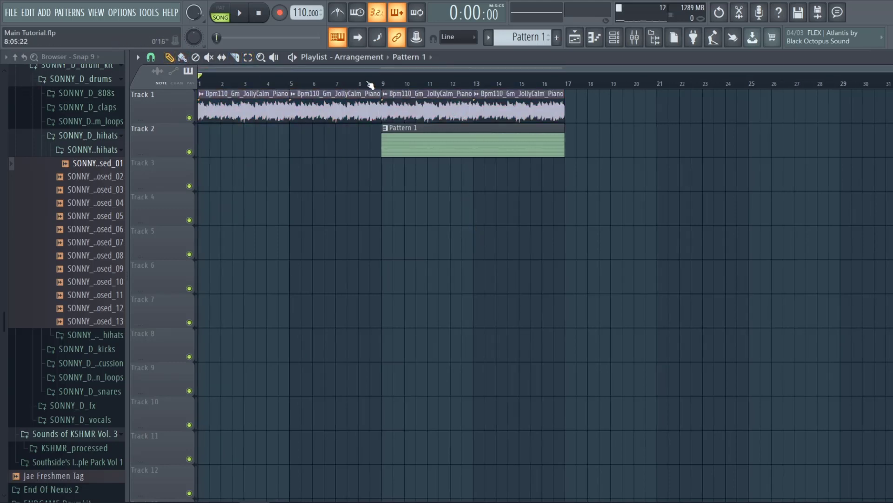
Place the playhead at bar 7 and trim the second piano clip to a length of 3:12:00, leaving a short gap before bar 9.
left_click(336, 83)
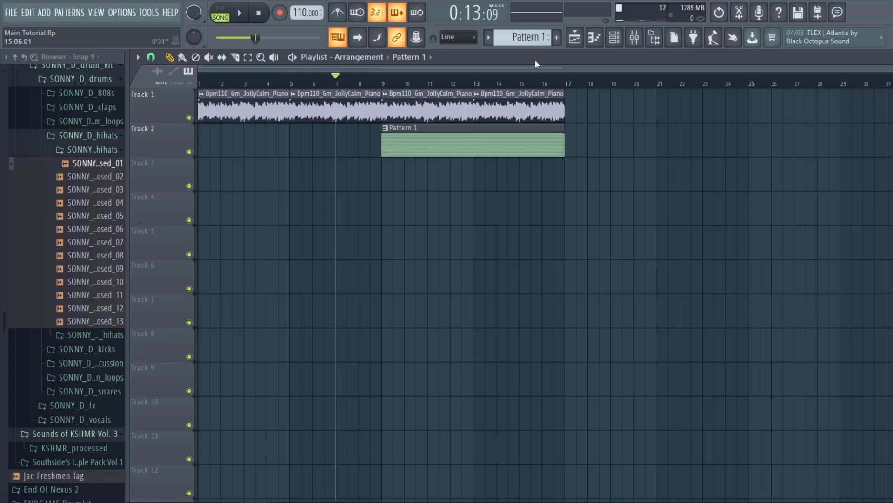
left_click_drag(377, 112, 370, 112)
scroll(363, 82, "up", 4)
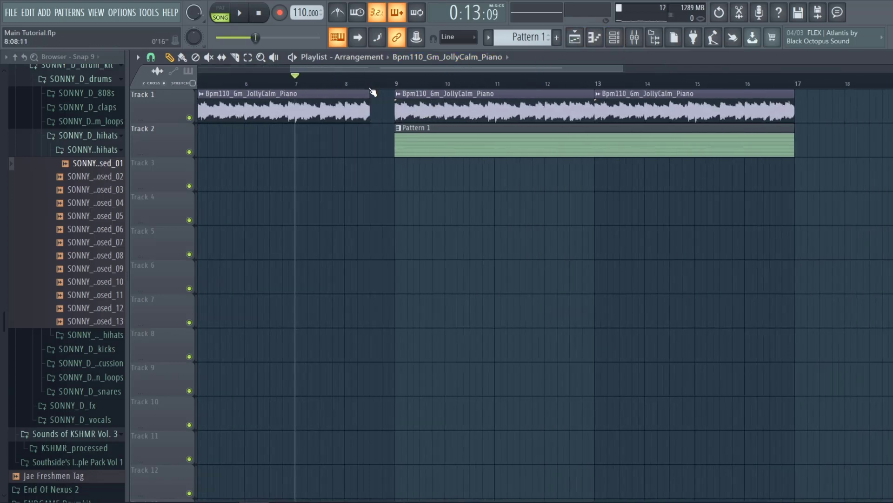
mouse_move(364, 96)
left_mouse_down()
mouse_move(405, 96)
mouse_move(381, 97)
left_mouse_up()
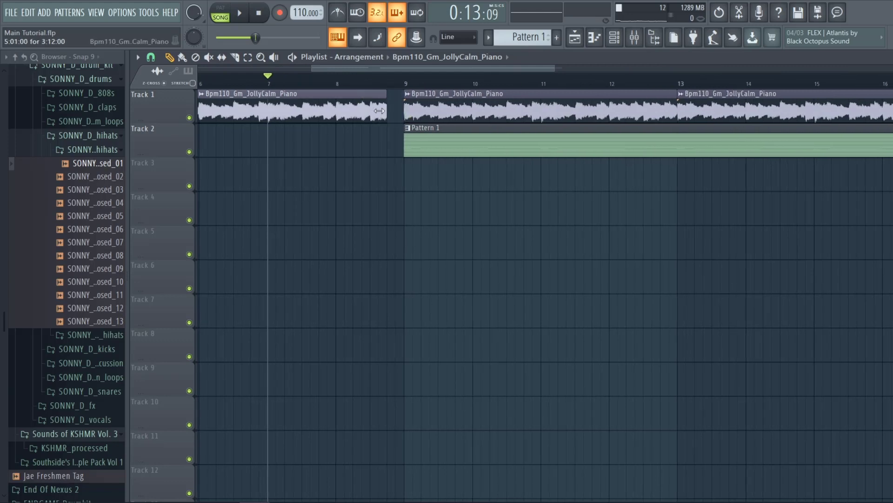
Add the Jae Freshmen Tag sample to Track 3 so it starts shortly before bar 9.
left_click_drag(61, 475, 391, 177)
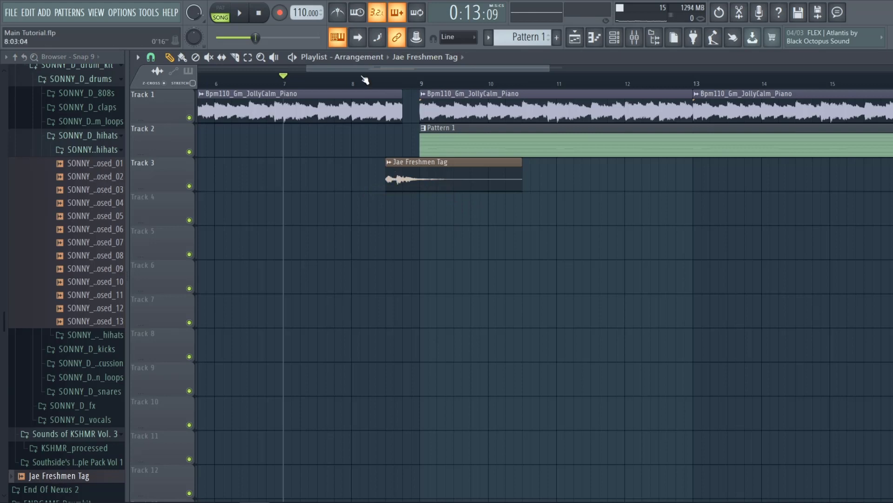
scroll(381, 84, "up", 3)
scroll(382, 84, "down", 5)
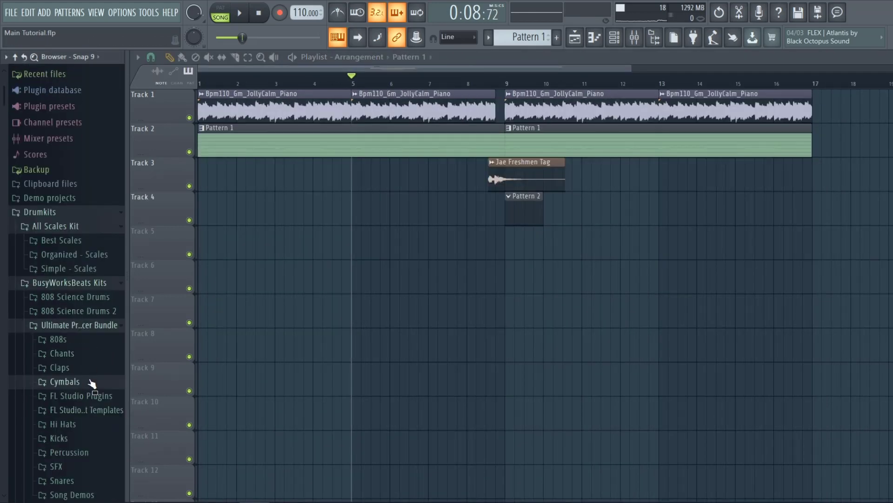
Place the Cymbal Splash sample from the Ultimate Producer Bundle's Cymbals folder on Track 5 at bar 7.
left_click(84, 382)
scroll(107, 448, "down", 3)
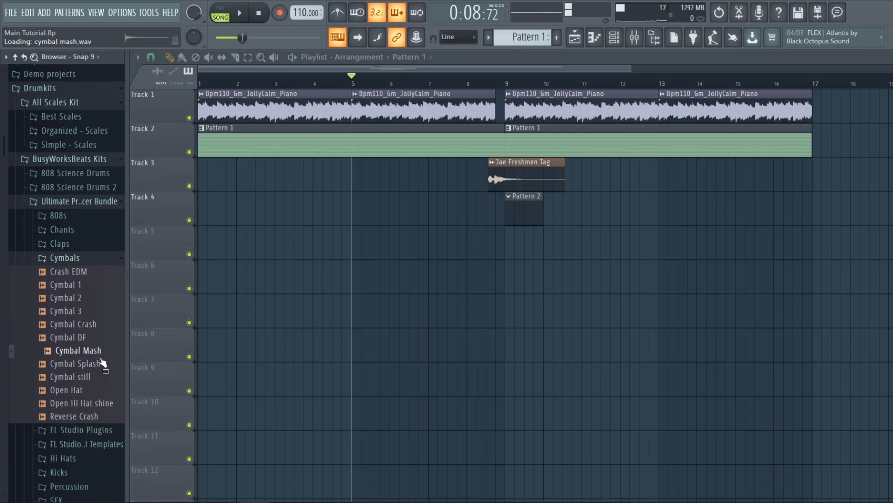
left_click_drag(93, 364, 431, 234)
Reverse the Cymbal Splash sample and time-stretch it to 2:00:00 using the Stretch mode.
left_click(576, 37)
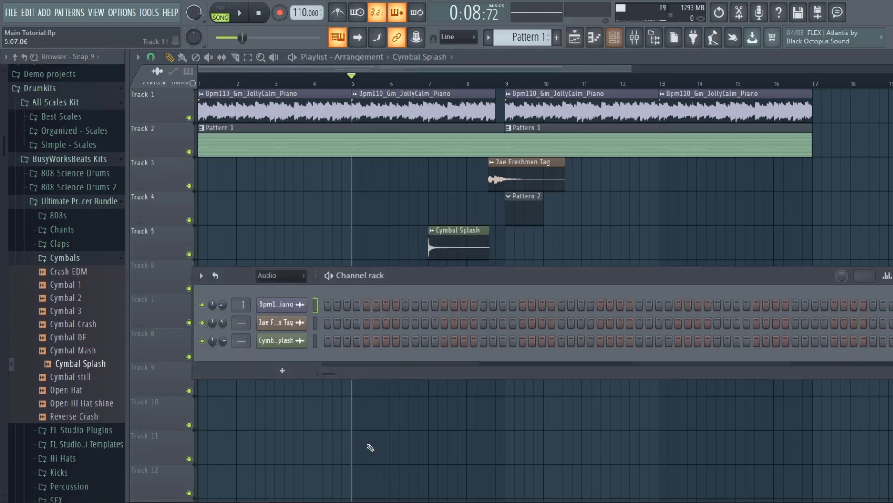
left_click(273, 341)
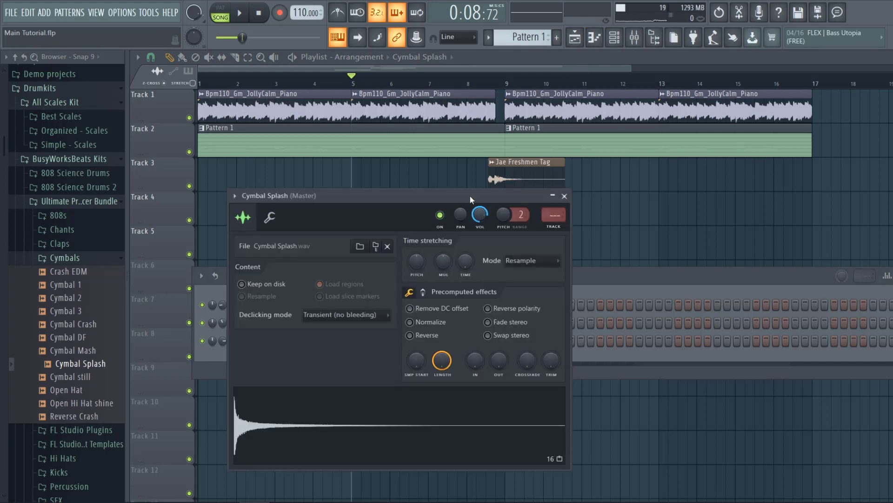
left_click_drag(470, 195, 808, 235)
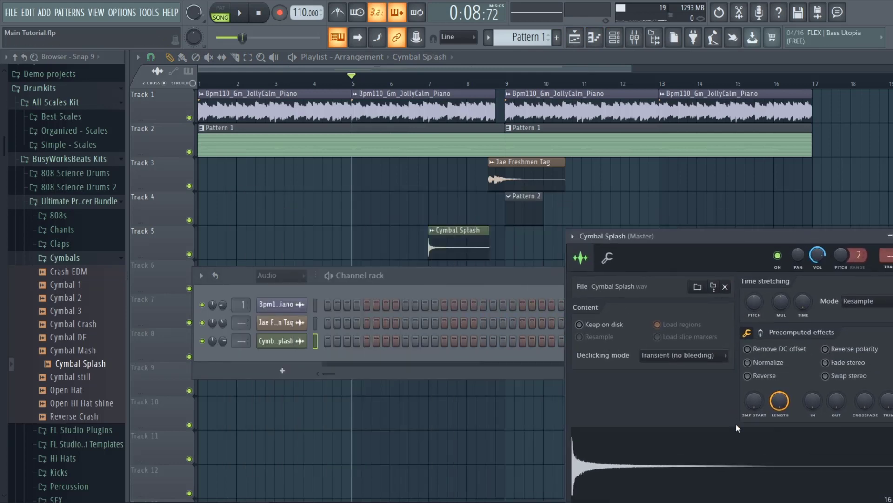
left_click(750, 376)
left_click(851, 301)
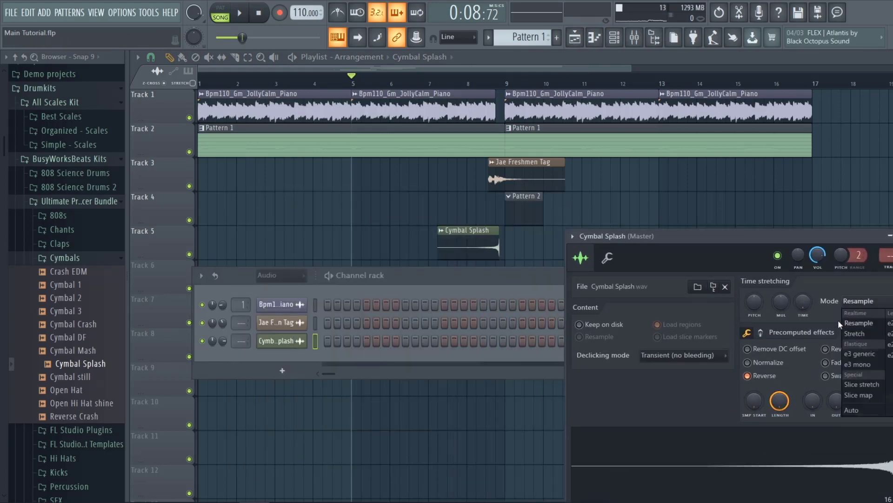
left_click(867, 334)
left_click_drag(803, 301, 802, 293)
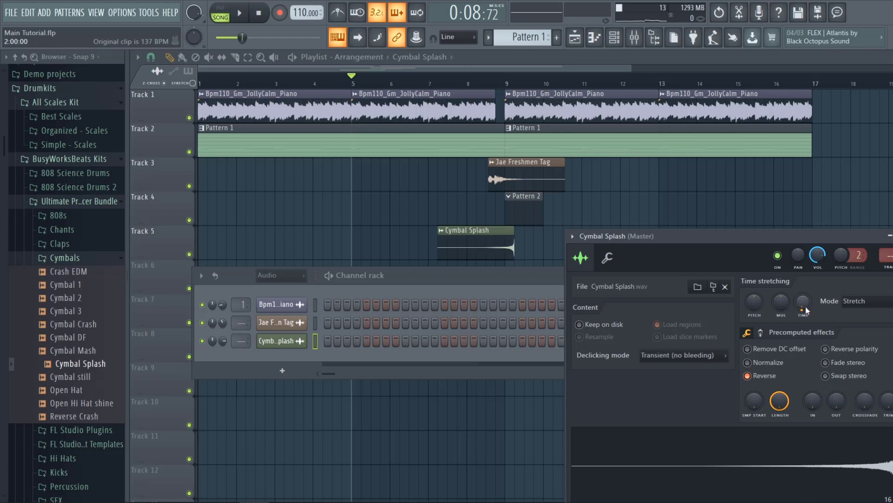
Move the Cymbal Splash clip so it ends at bar 9, and lower its channel volume to 36% during playback.
key("Escape")
mouse_move(486, 249)
left_mouse_down()
mouse_move(455, 246)
mouse_move(477, 247)
left_mouse_up()
key("space")
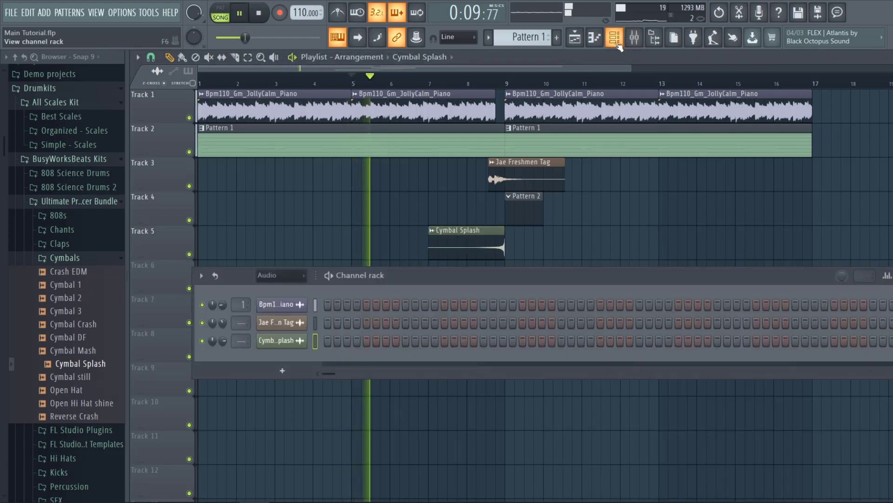
key("F6")
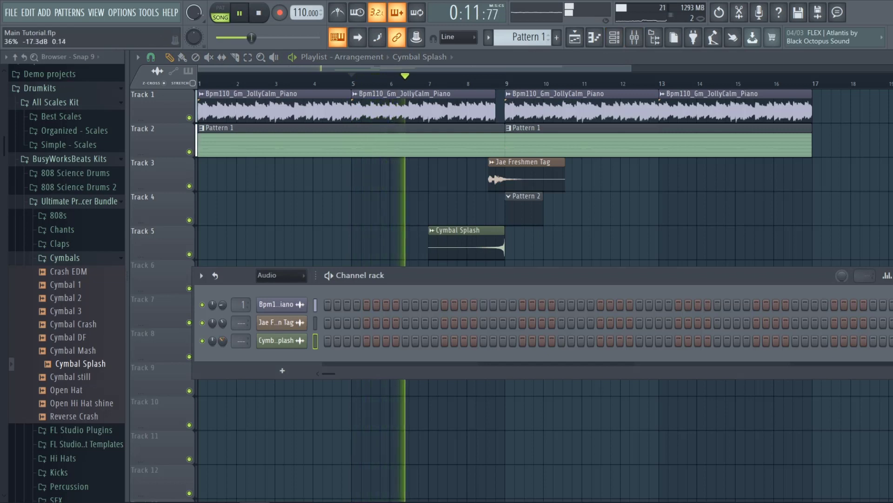
key("F6")
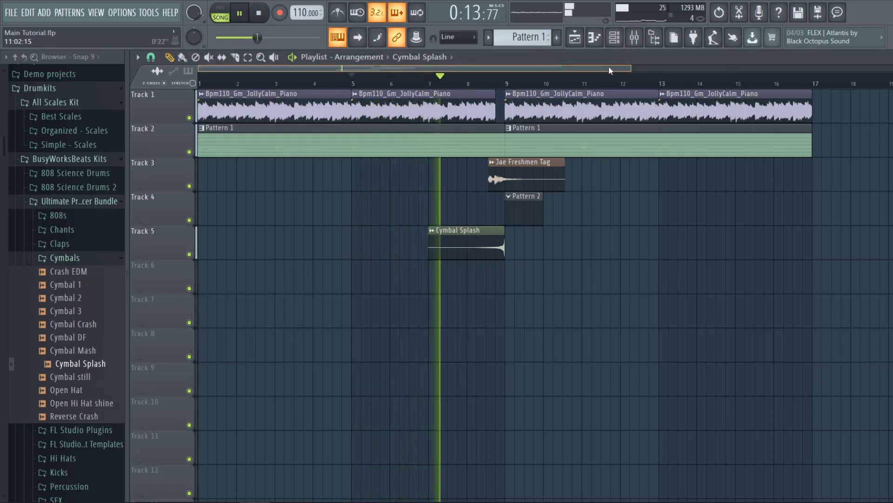
Switch to Pattern 2, show all channels in the channel rack, and stop playback.
scroll(540, 41, "down", 1)
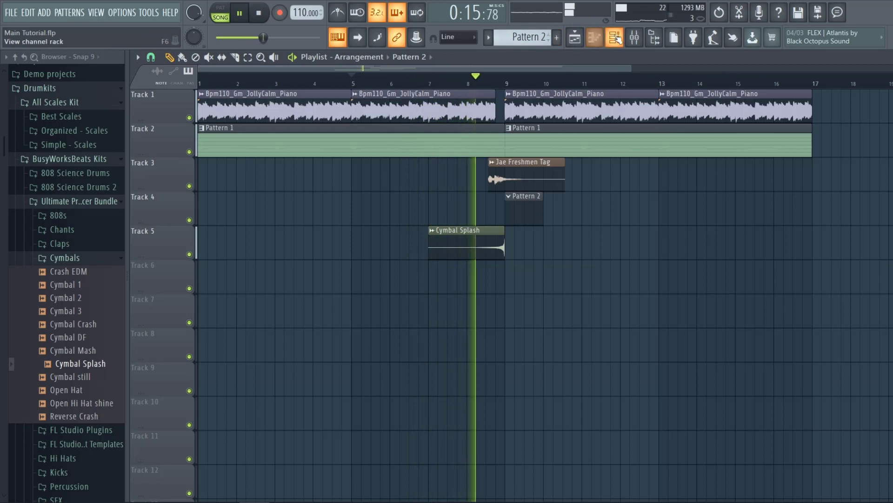
key("F6")
left_click(279, 275)
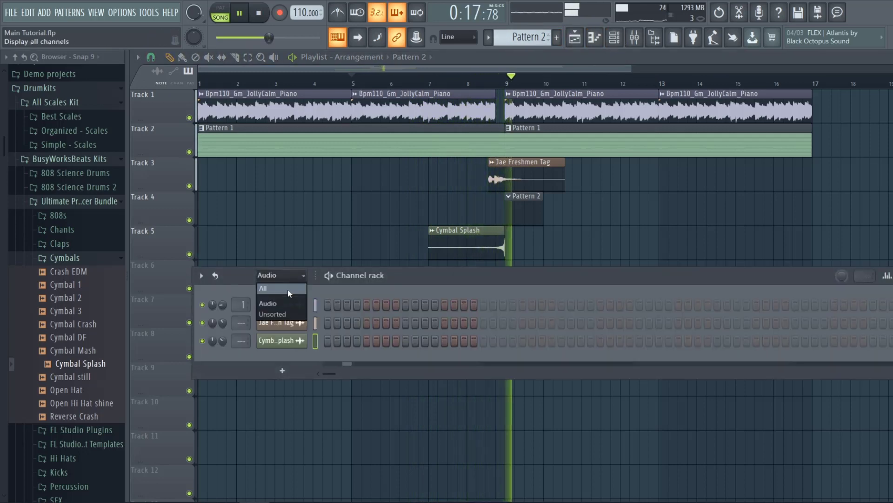
left_click(284, 285)
key("space")
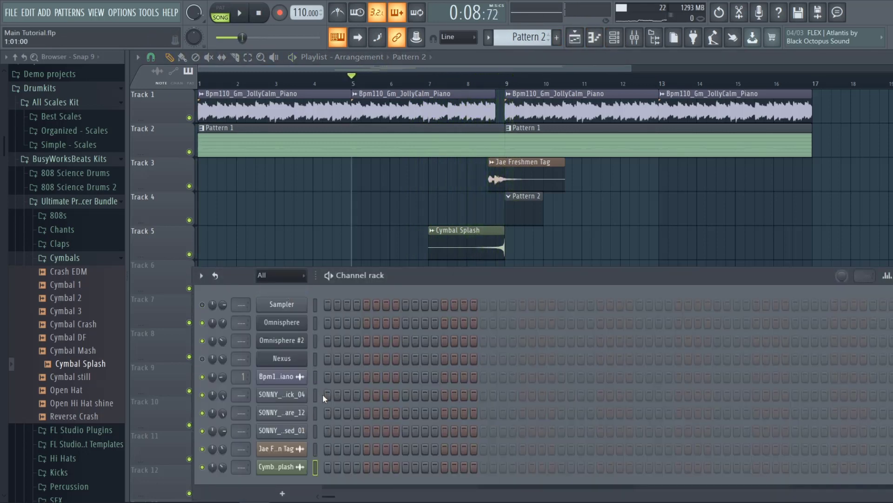
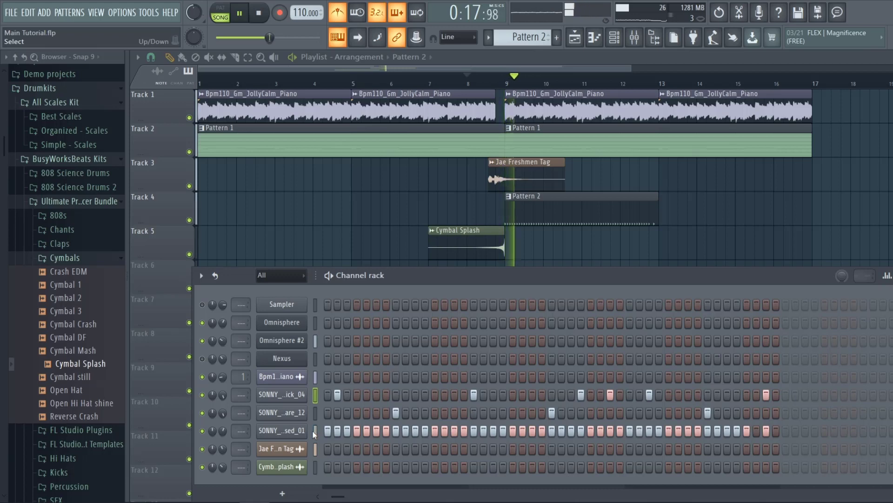
In the last bar of Pattern 2, add a kick at step 7 and fill the remaining closed hihat steps at the end.
mouse_move(193, 17)
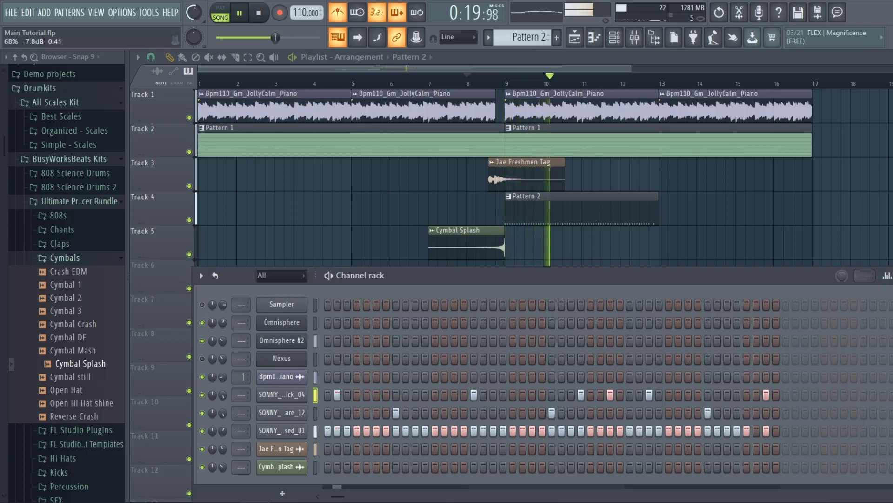
left_click_drag(279, 38, 286, 38)
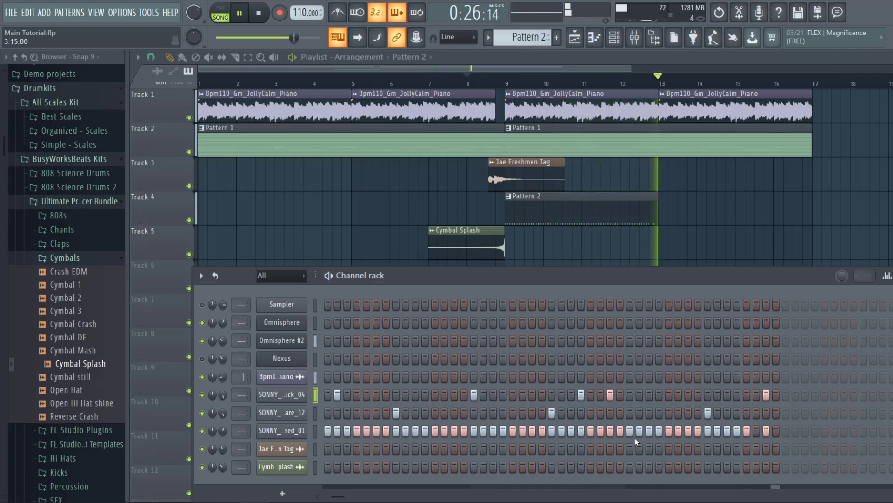
left_click(688, 394)
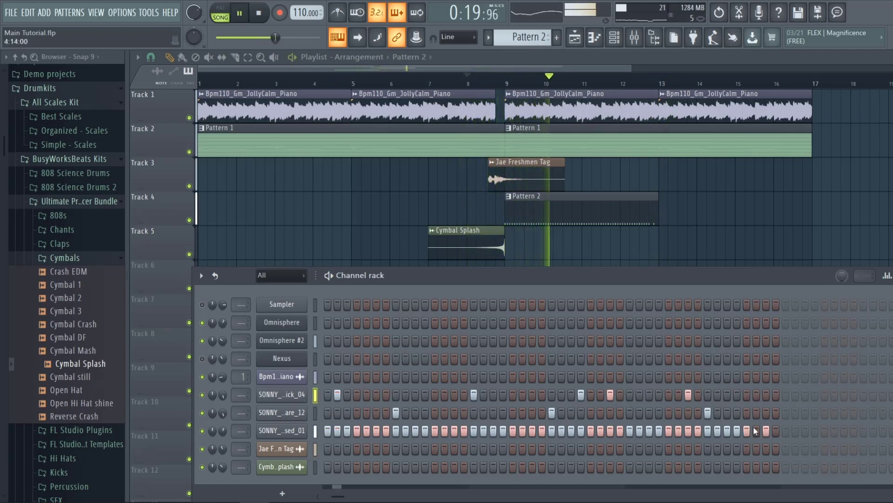
left_click(775, 431)
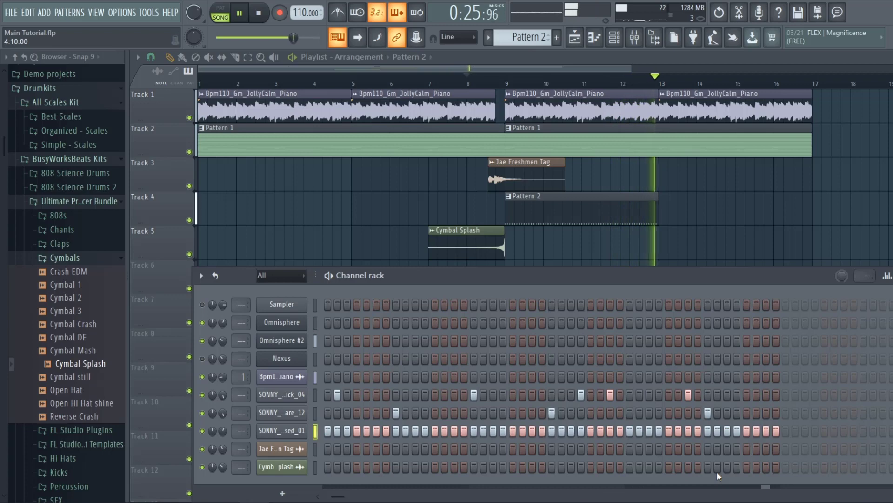
Stop playback and place a second Pattern 2 clip on Track 4 at bar 13.
key("space")
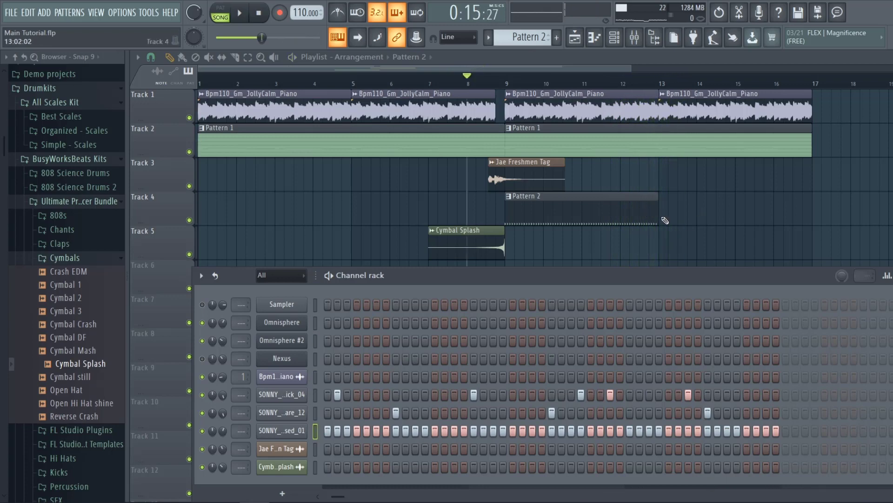
left_click(666, 220)
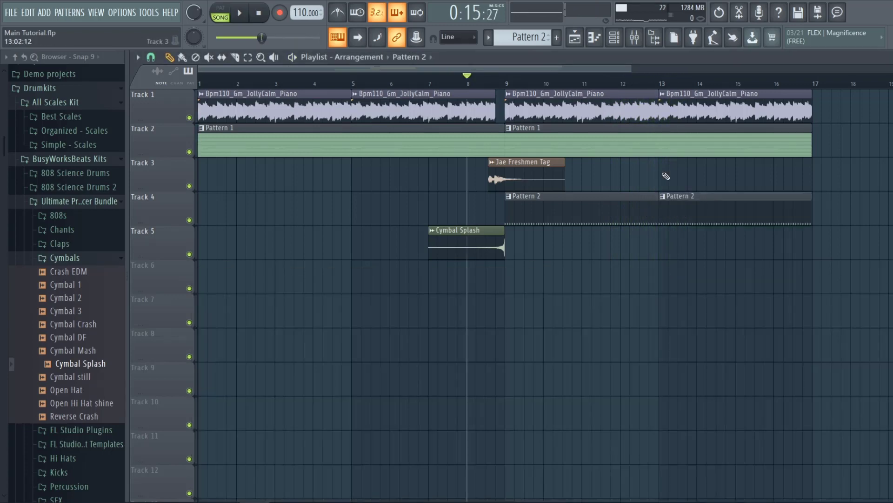
Bring back the channel rack and check the SONNY_D_kick_04 sample settings.
left_click(624, 39)
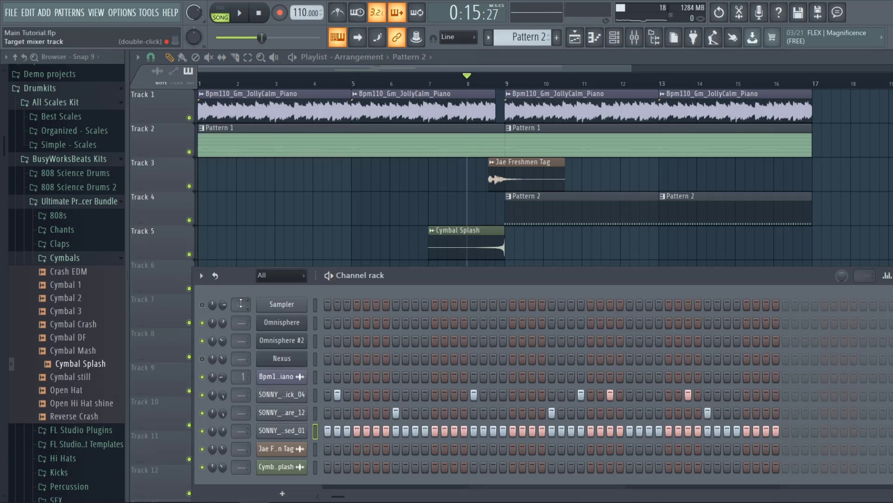
left_click(287, 396)
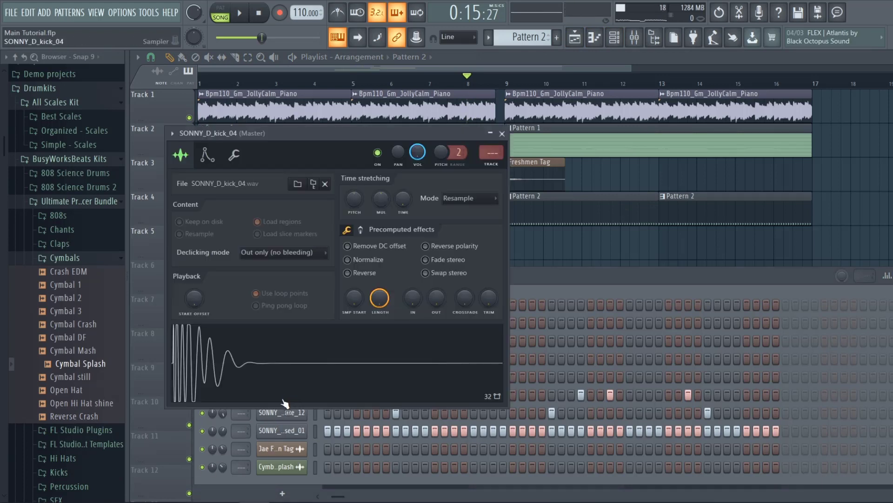
left_click(503, 134)
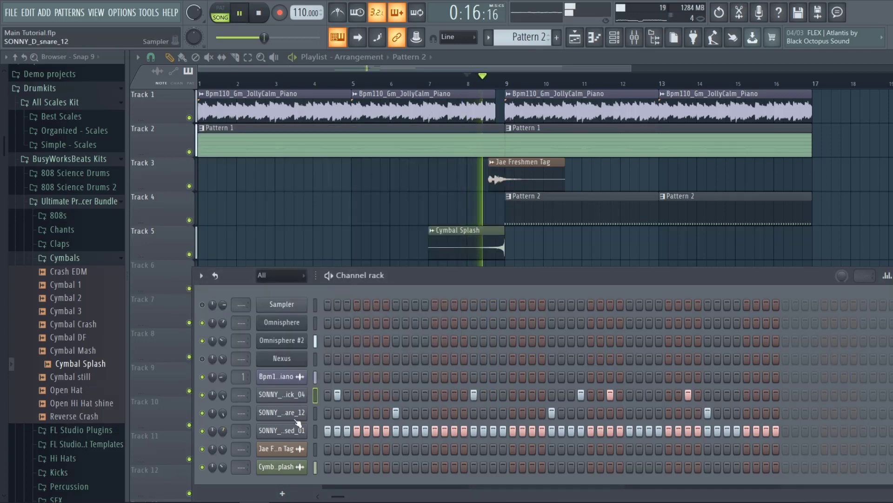
Retune SONNY_D_hihat_closed_01 by changing its root note during playback, trying D#5, C#5 and a lower key.
left_click(282, 430)
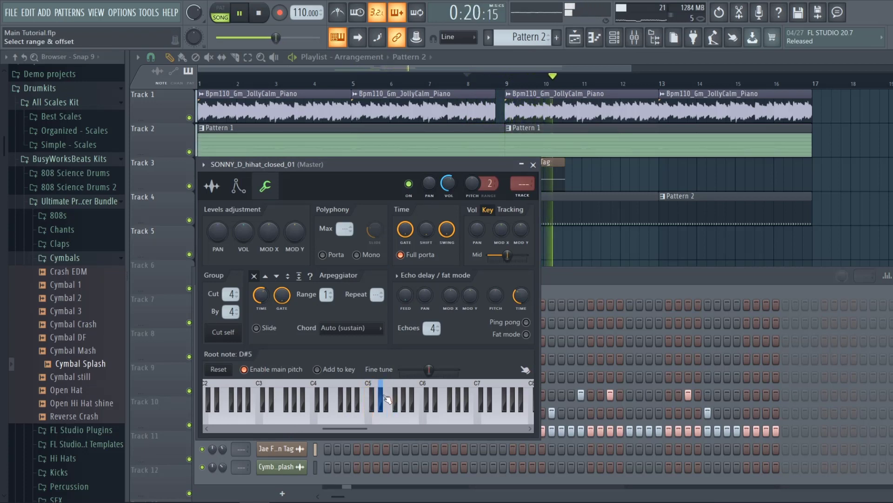
left_click(533, 164)
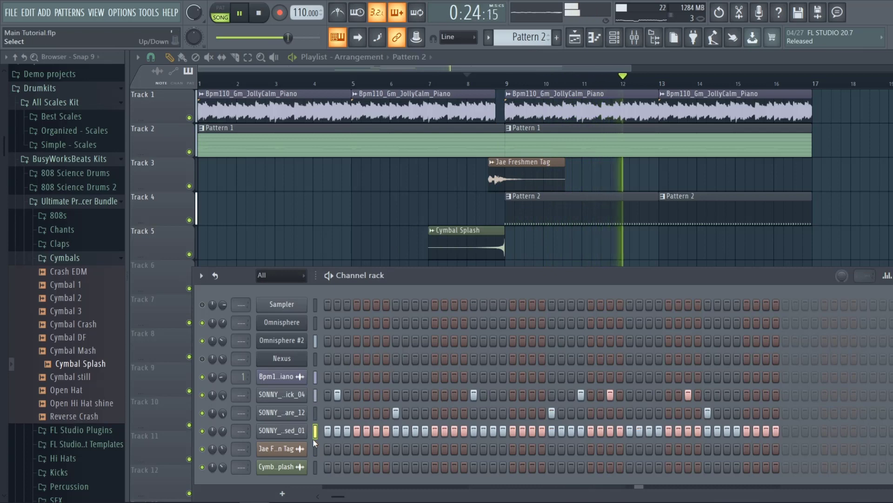
left_click(282, 430)
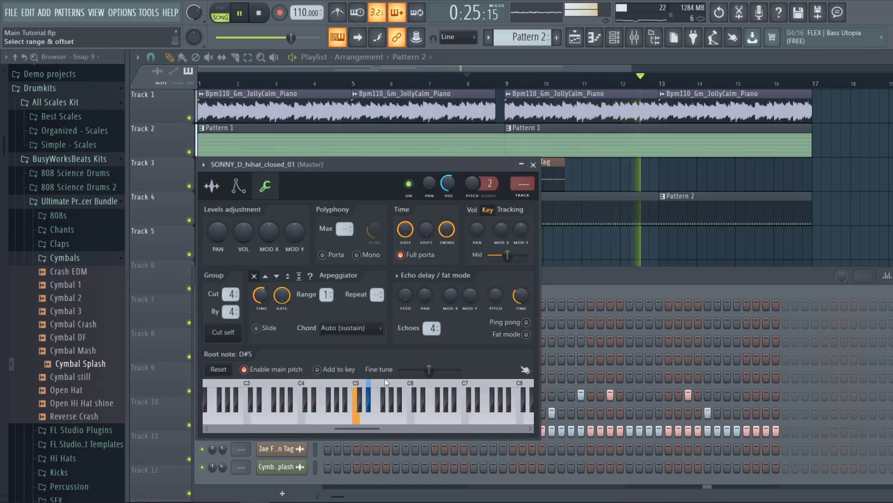
right_click(361, 395)
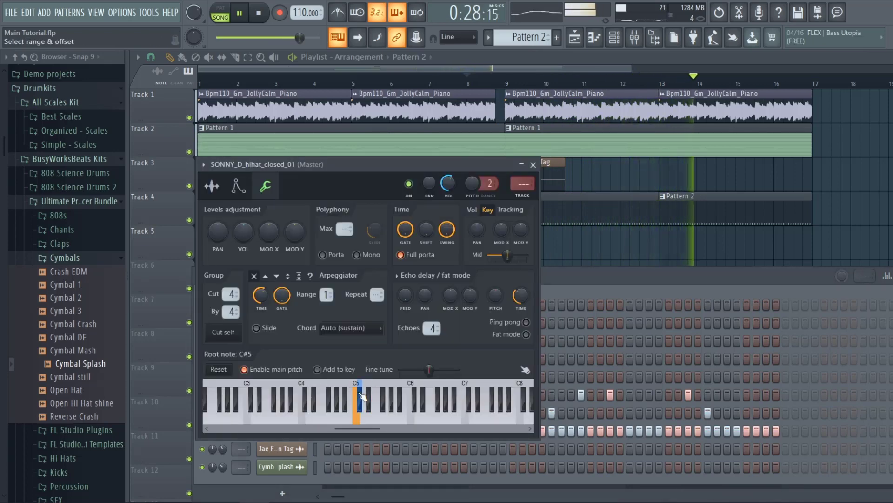
right_click(345, 401)
key("space")
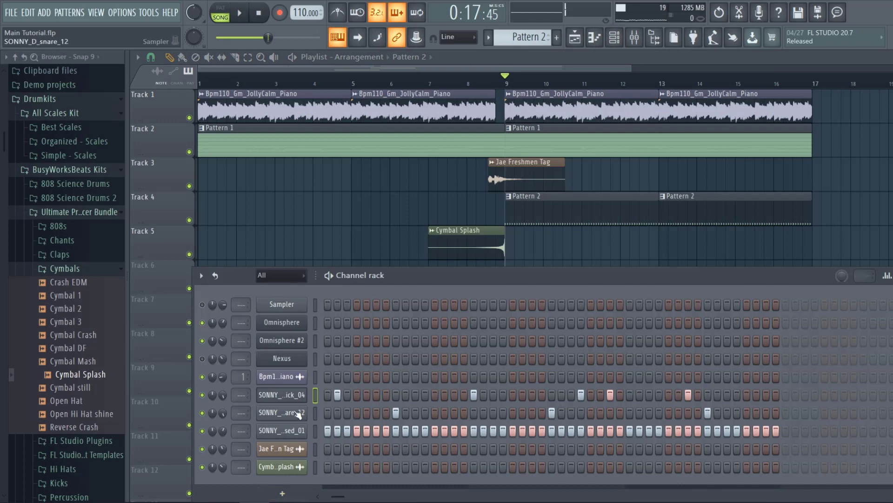
Retune SONNY_D_kick_04 by changing its root note during playback, trying keys around C5 such as D5, G#5 and F#5.
left_click(298, 399)
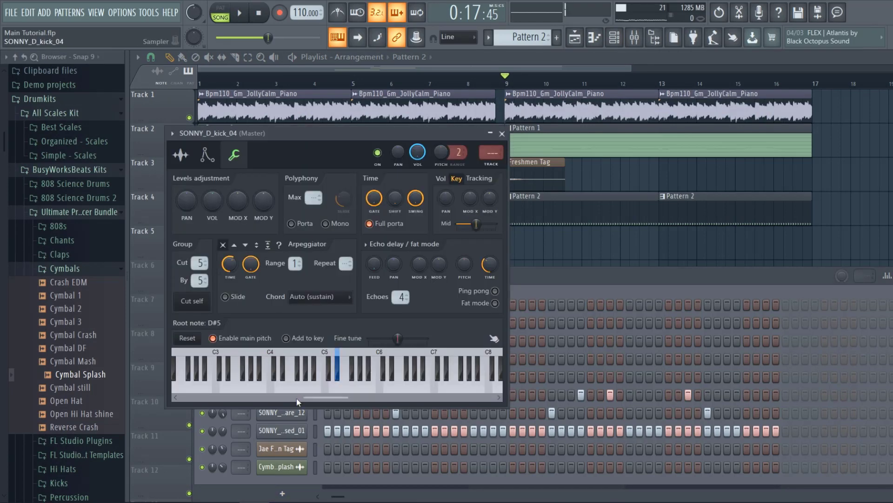
right_click(317, 370)
right_click(310, 379)
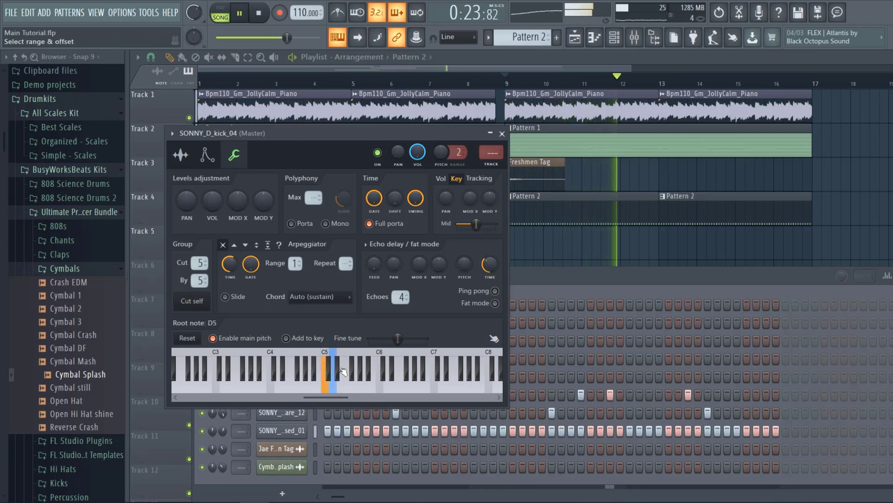
right_click(363, 367)
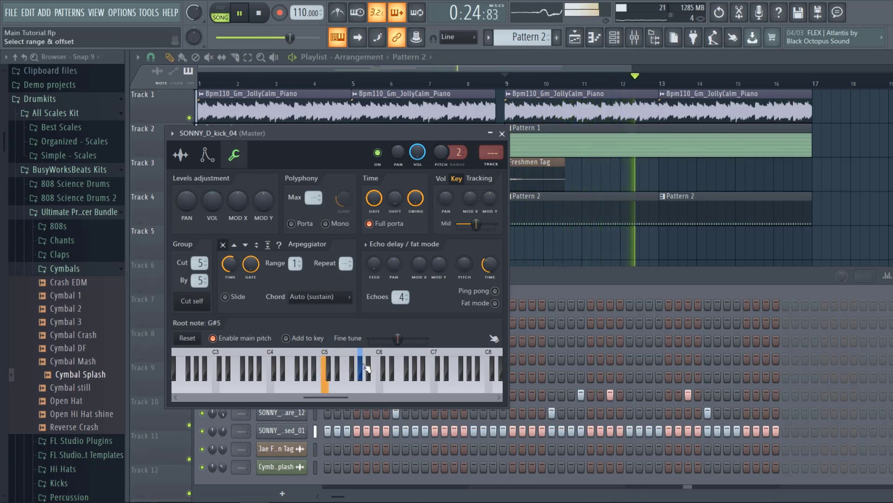
right_click(330, 370)
right_click(317, 372)
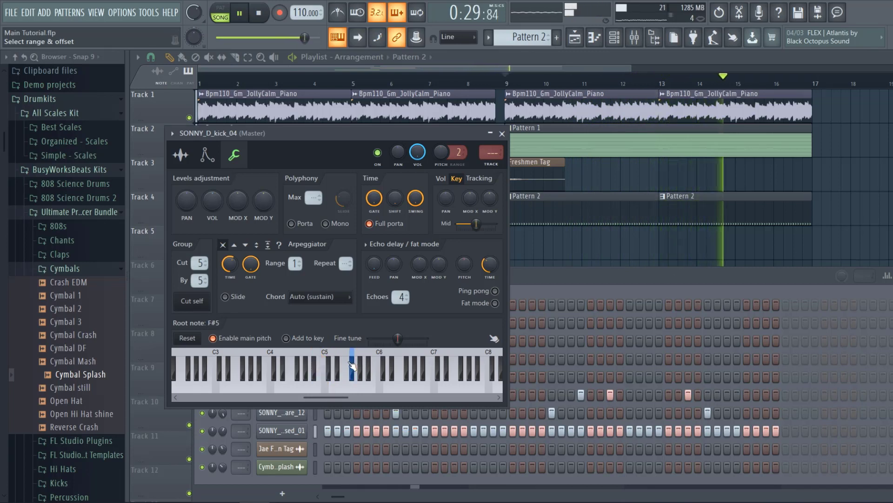
right_click(341, 367)
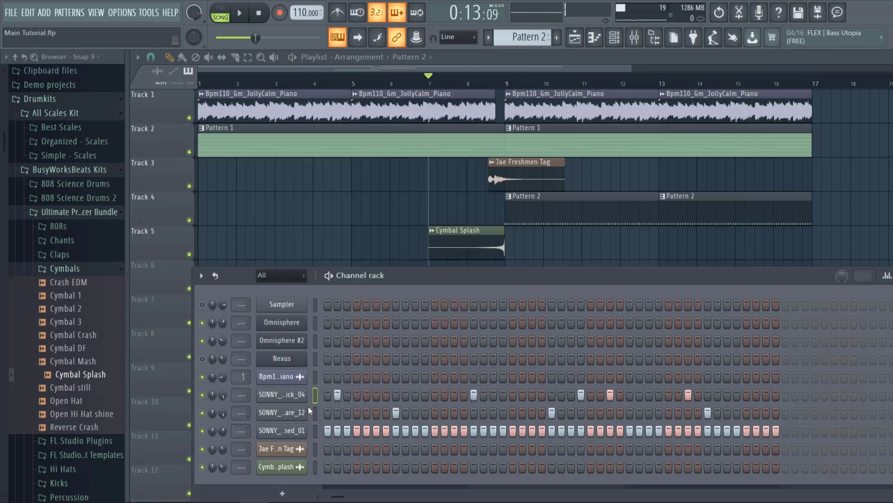
Retune SONNY_D_snare_12 during playback, trying root notes B4 and A4 and settling on A#4, and nudge its channel pitch.
left_click(303, 412)
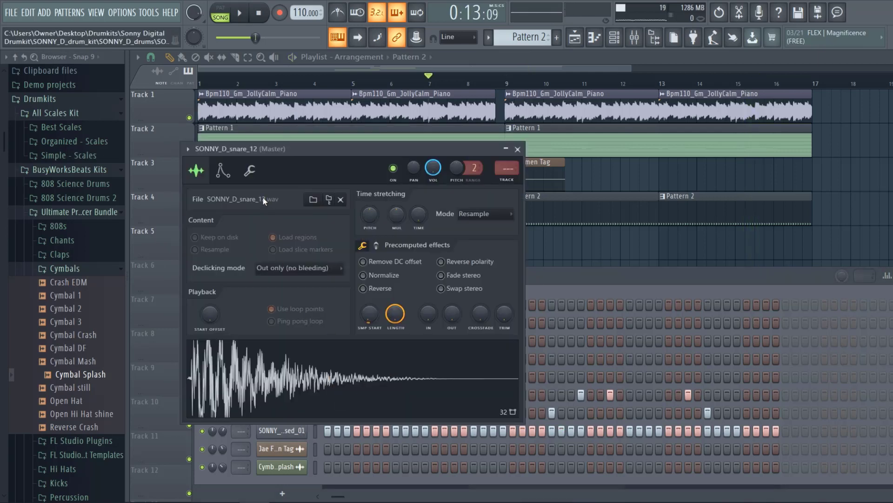
left_click(249, 171)
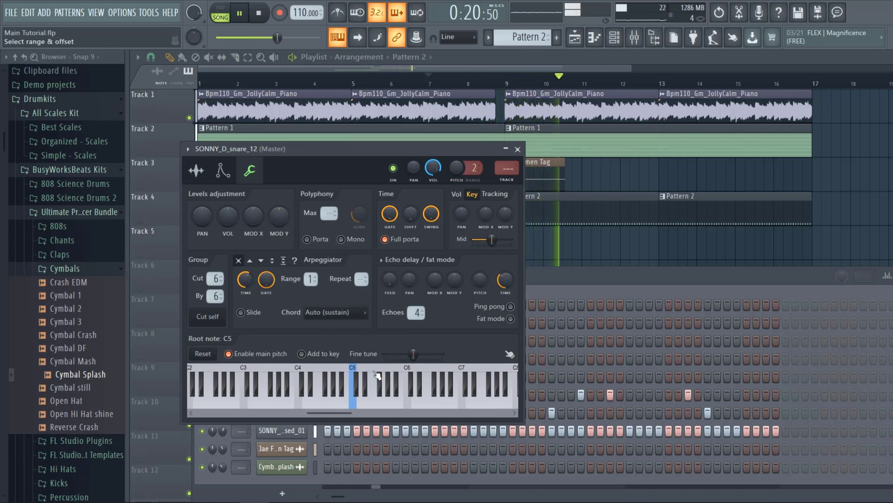
right_click(350, 375)
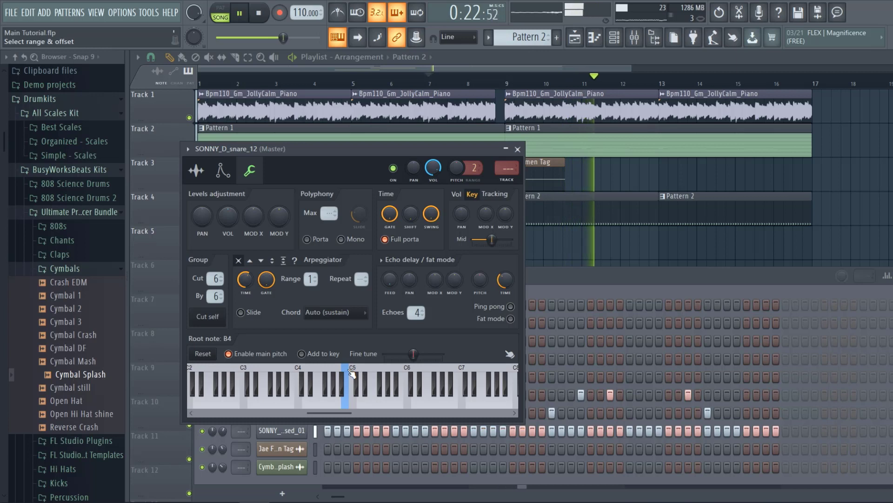
right_click(340, 375)
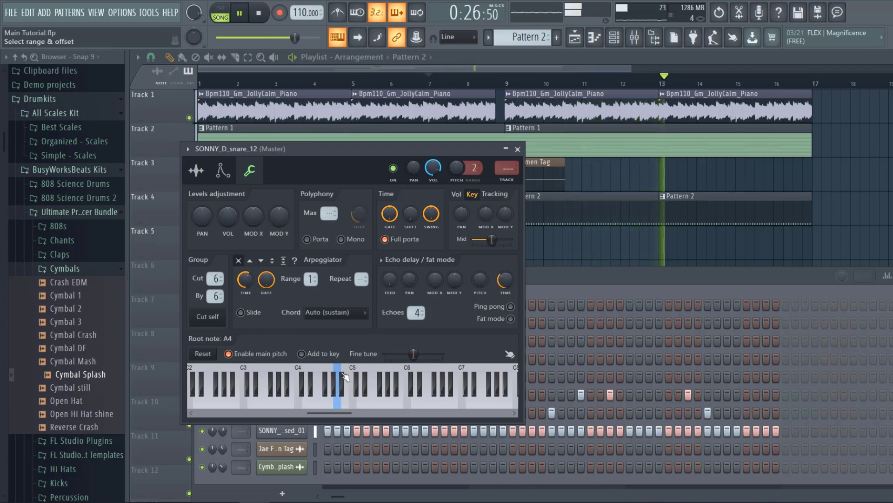
right_click(343, 374)
right_click(346, 375)
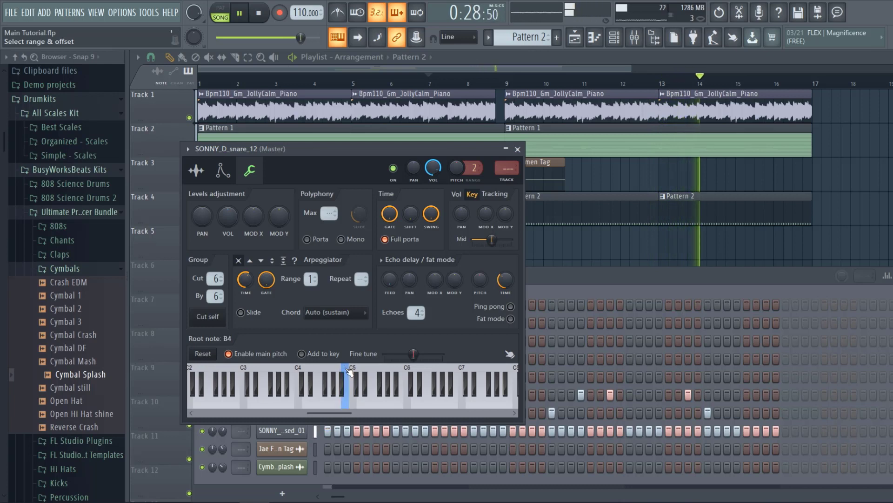
right_click(343, 374)
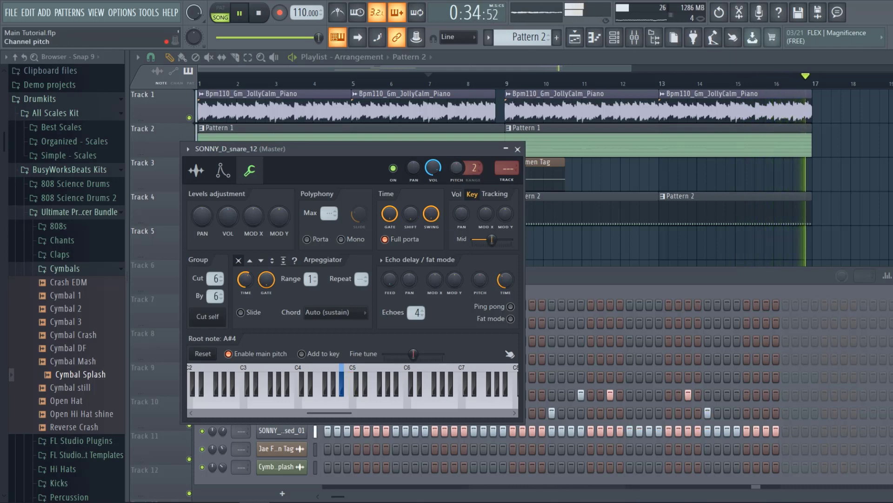
left_click_drag(457, 168, 457, 156)
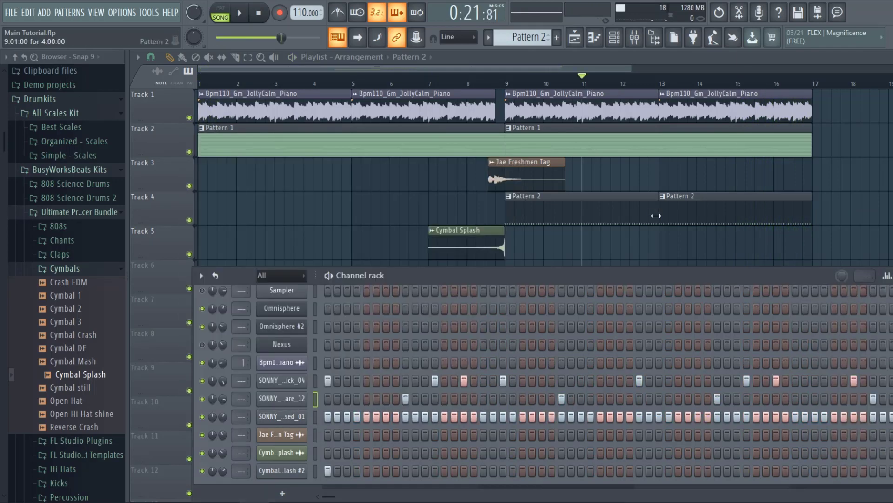
Make the Pattern 2 clip at bar 13 on Track 4 unique and bring up its steps in the channel rack.
left_click(664, 200)
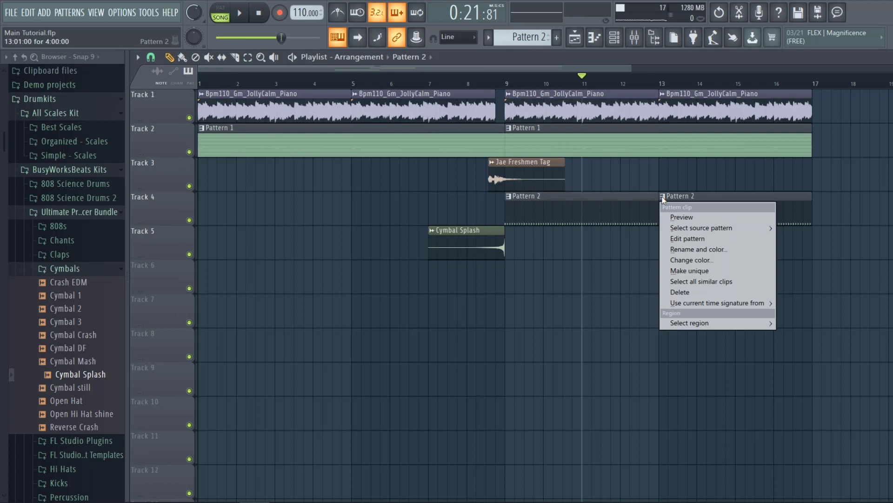
left_click(688, 272)
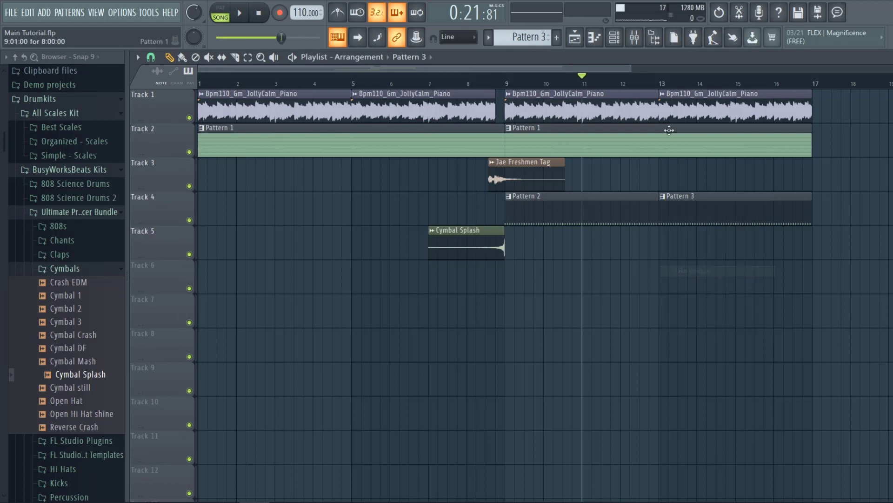
left_click(615, 40)
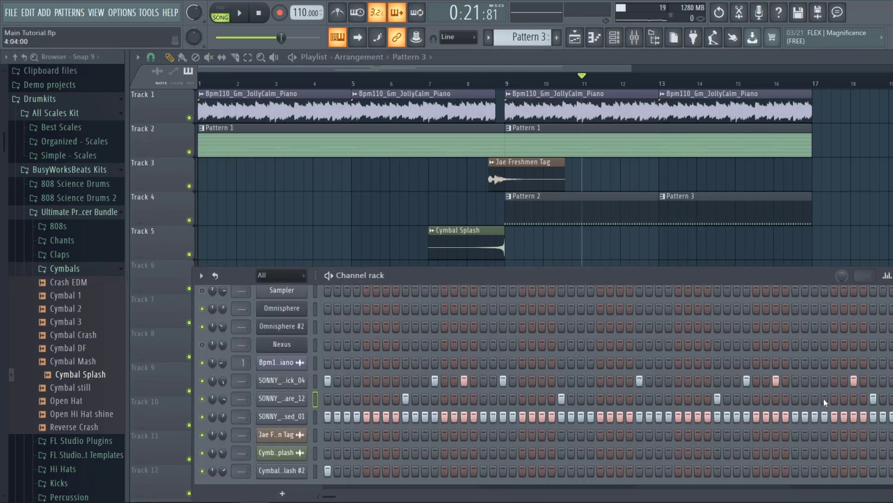
Add SONNY_D_snare_12 hits at steps 52 and 54 of Pattern 3 and play the arrangement from about bar 15.
left_click_drag(815, 398, 825, 399)
key("space")
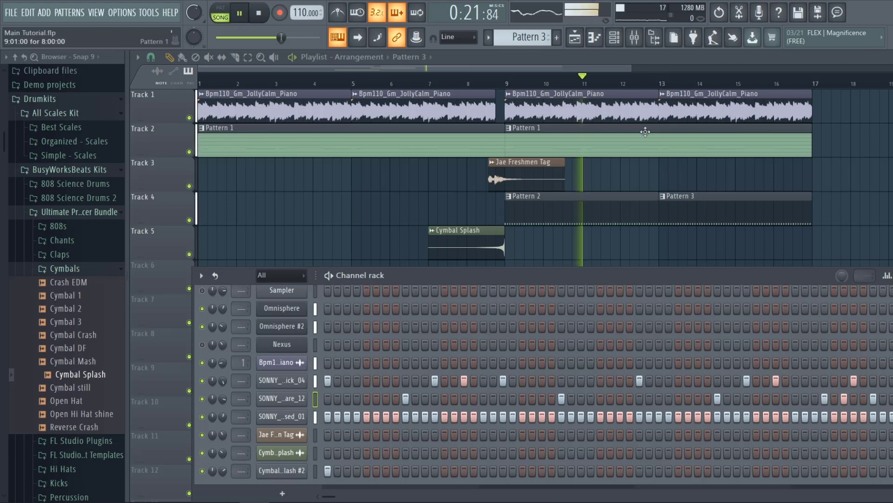
left_click(755, 86)
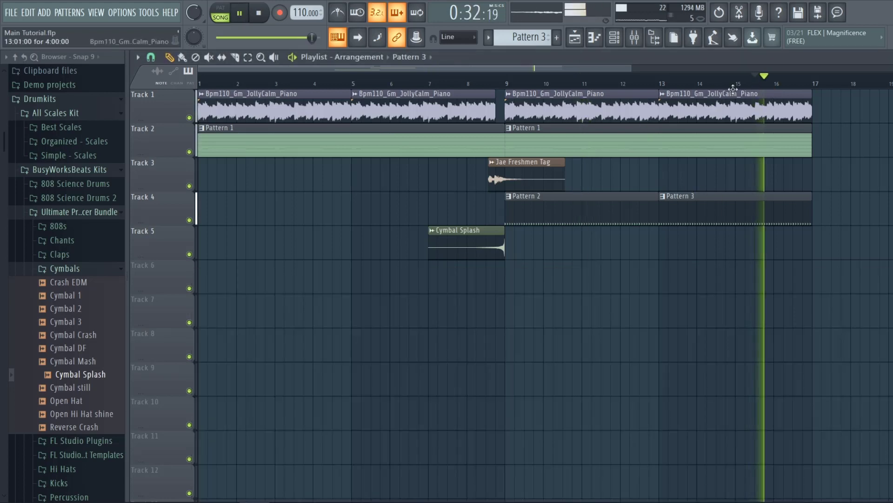
key("space")
key("space")
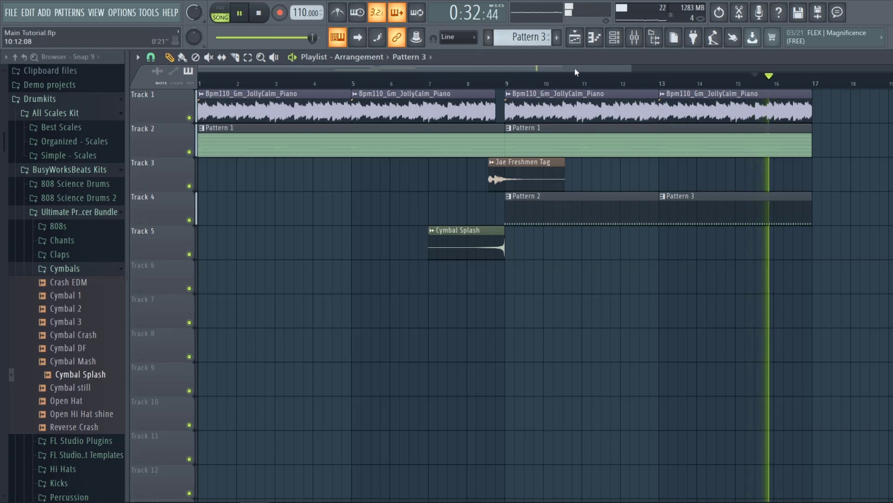
Add three consecutive snare hits at steps 61 to 63, near the end of Pattern 3.
key("F6")
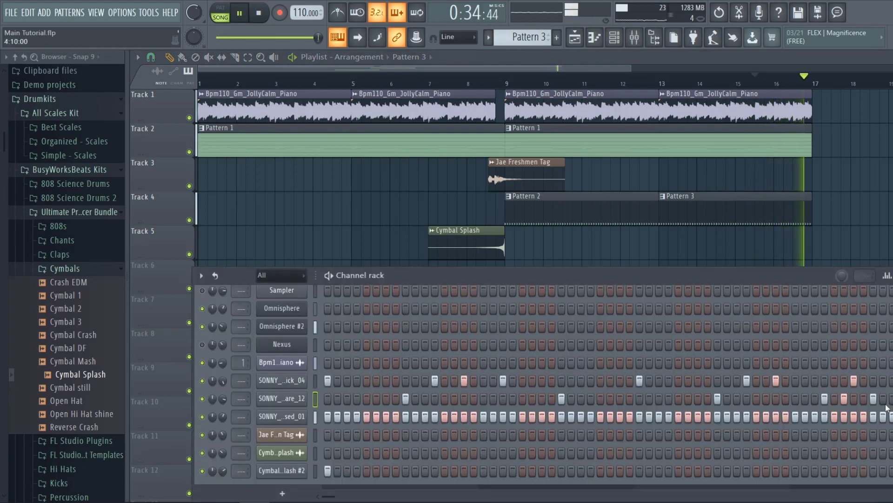
scroll(332, 497, "right", 2)
scroll(332, 497, "right", 10)
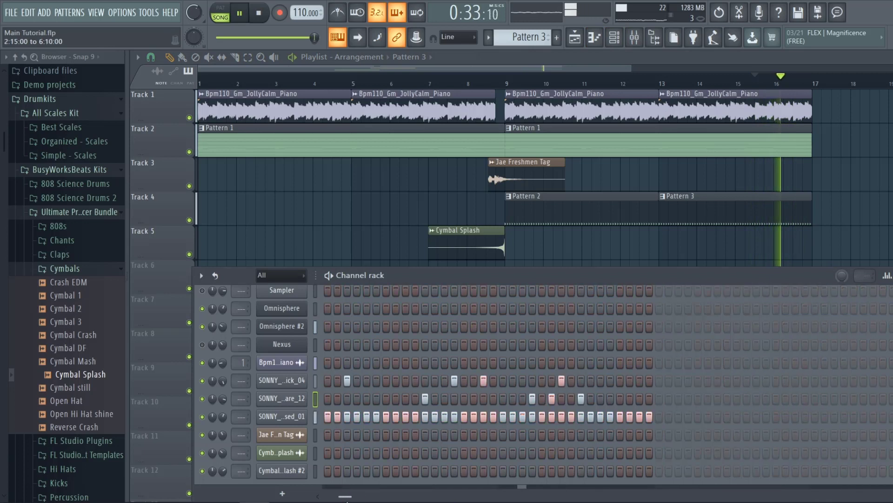
left_click(636, 399)
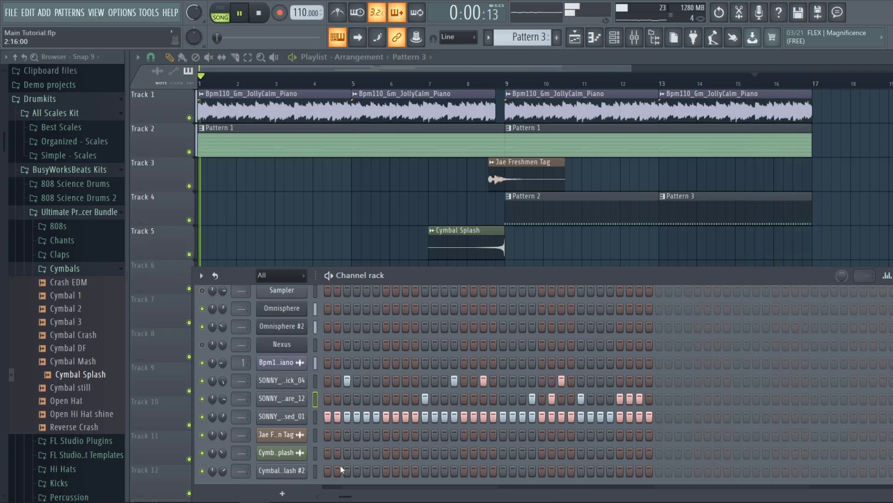
Open SONNY_D_snare_12's notes in the piano roll and make the velocities of the three closing snare hits descend.
key("space")
right_click(301, 398)
left_click(339, 342)
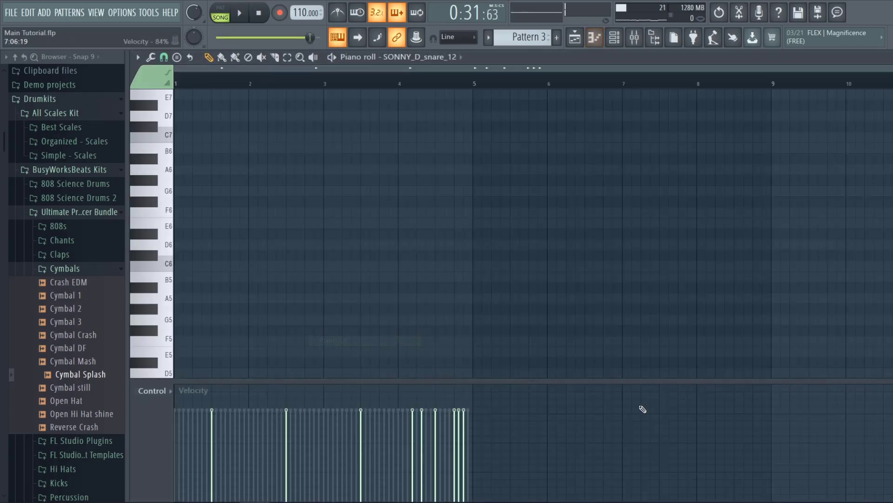
left_click(463, 427)
key("space")
left_click(458, 417)
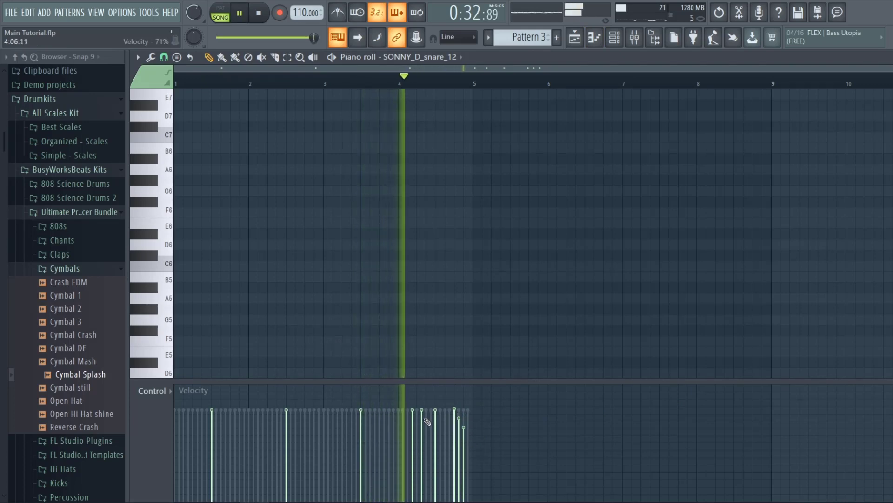
Lower the velocities of the step 54 snare and the middle closing hit, check them in playback, and leave the piano roll.
left_click(422, 418)
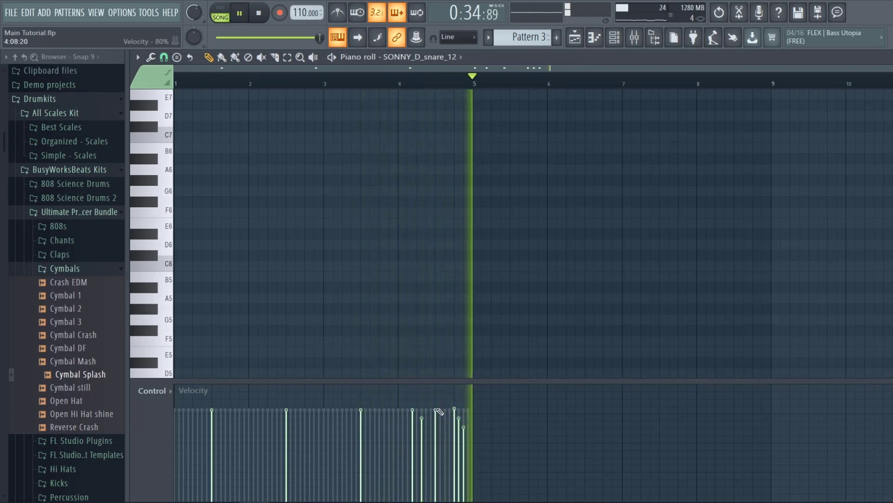
left_click(459, 431)
key("space")
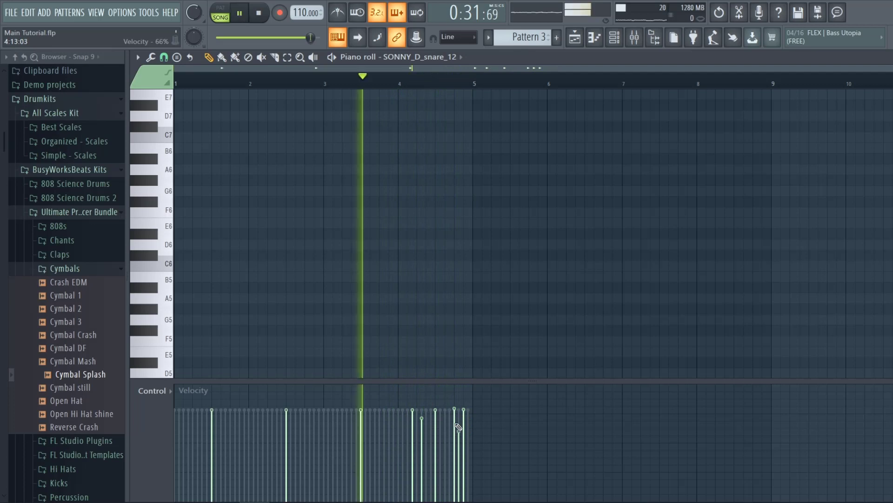
left_click(422, 425)
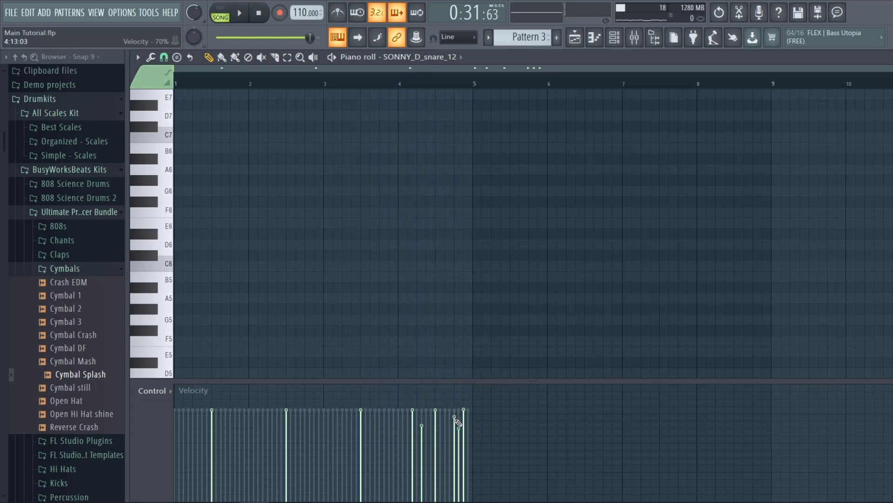
key("space")
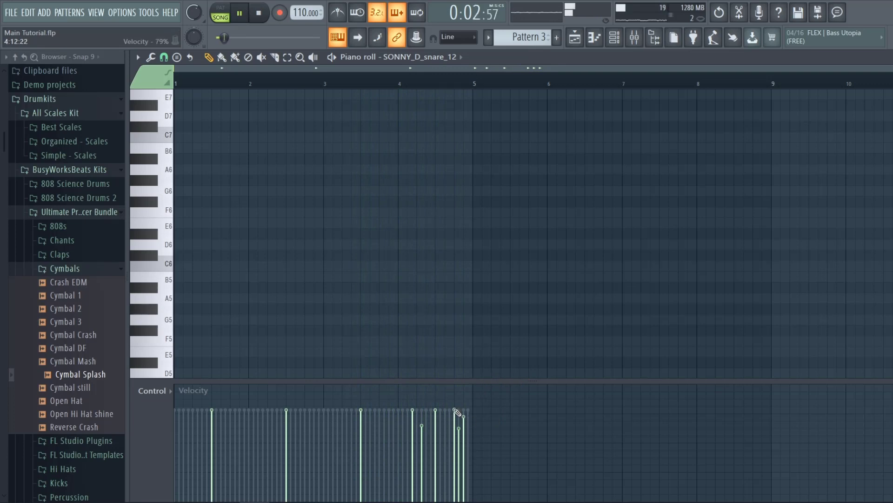
key("Escape")
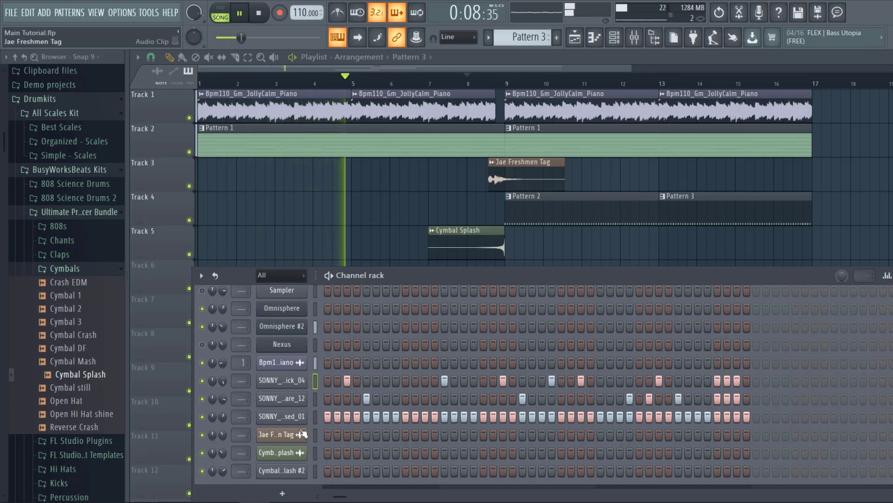
Reopen the Pattern 3 snare notes and set the extra fill hits' velocities well below the main snares, with the middle closing hit softest.
right_click(284, 400)
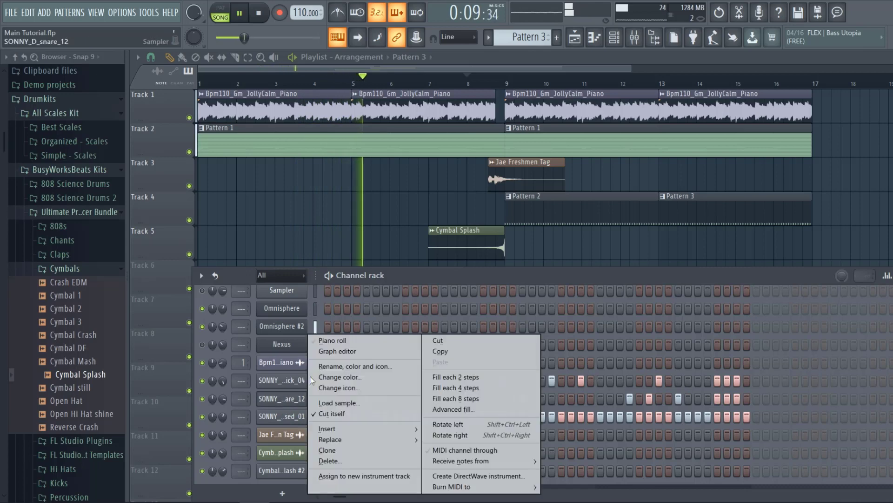
left_click(367, 339)
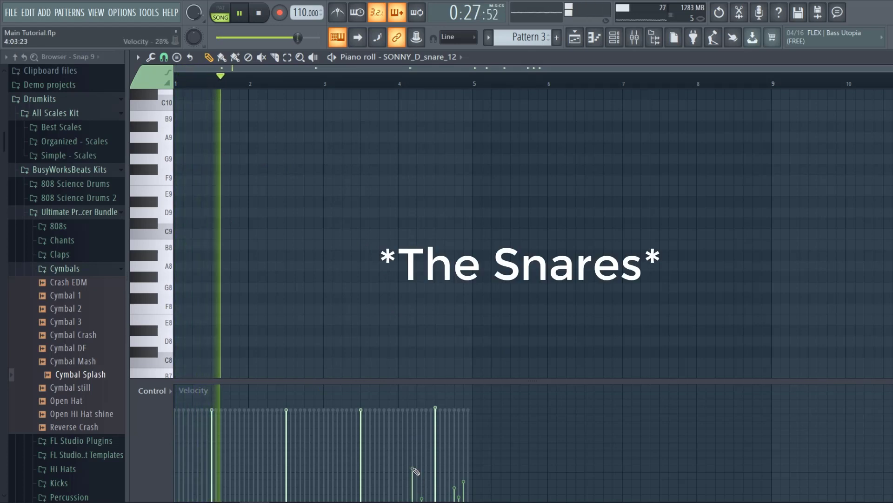
left_click(455, 461)
left_click_drag(456, 461, 458, 457)
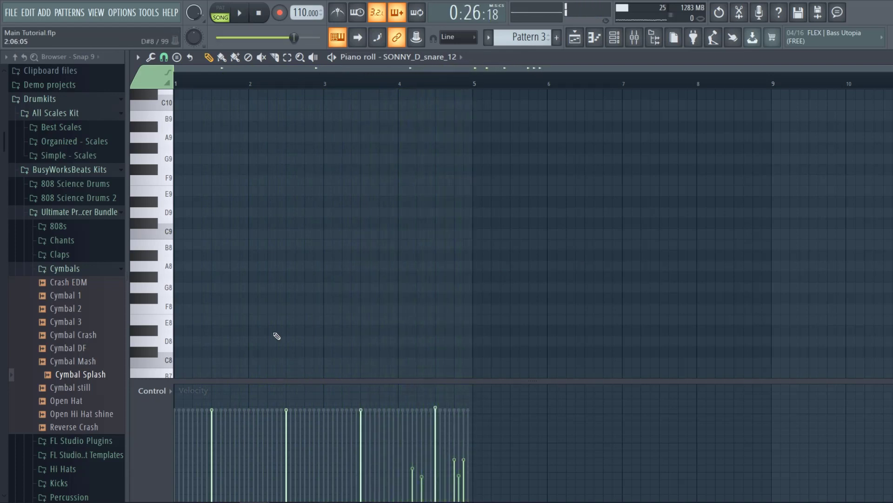
Switch the snare's note control to Note pan and pan the five fill hits alternately left and right.
left_click(182, 391)
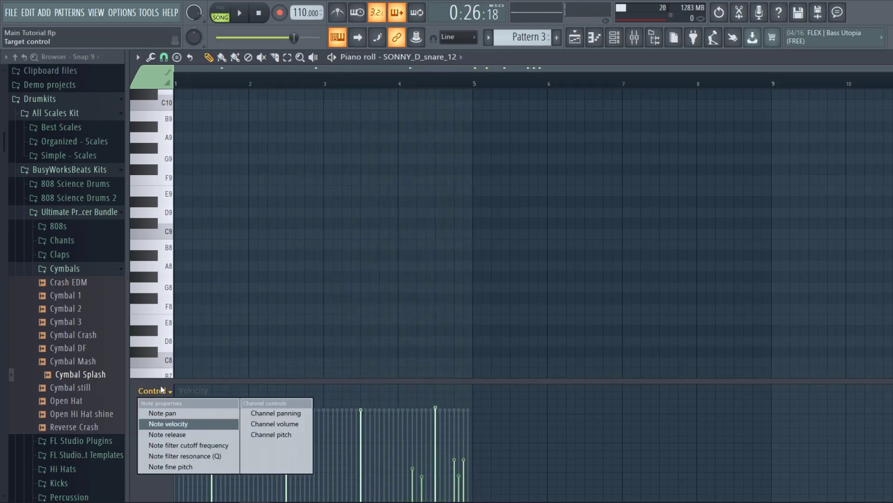
left_click(193, 414)
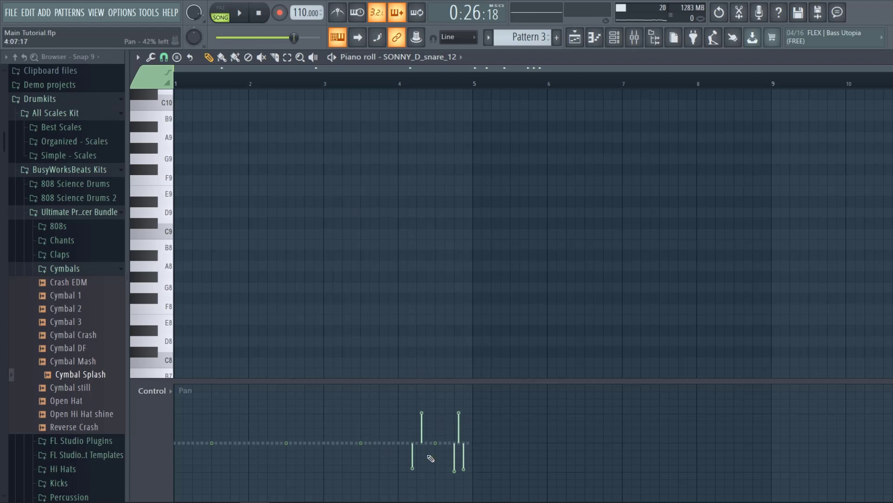
Switch the snare's note control back to velocity, raise the fill hits' velocities, and return to the playlist with the playhead at bar 8.
scroll(153, 391, "down", 1)
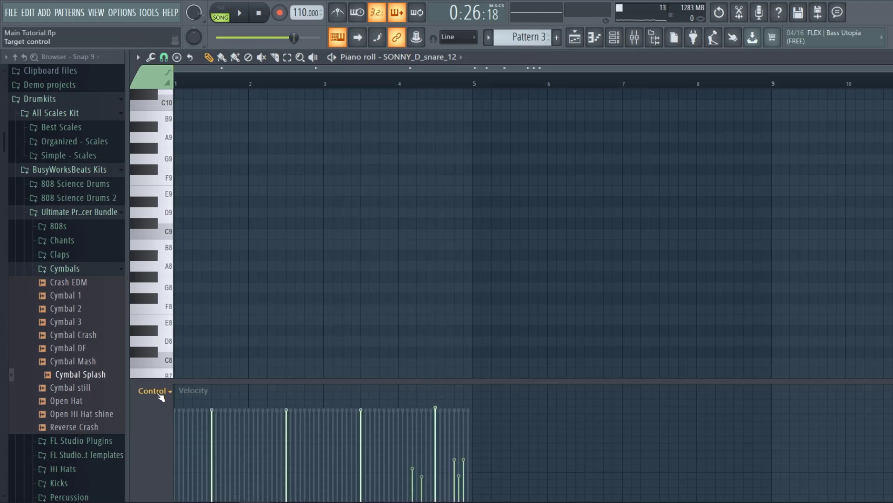
left_click(154, 390)
left_click(168, 422)
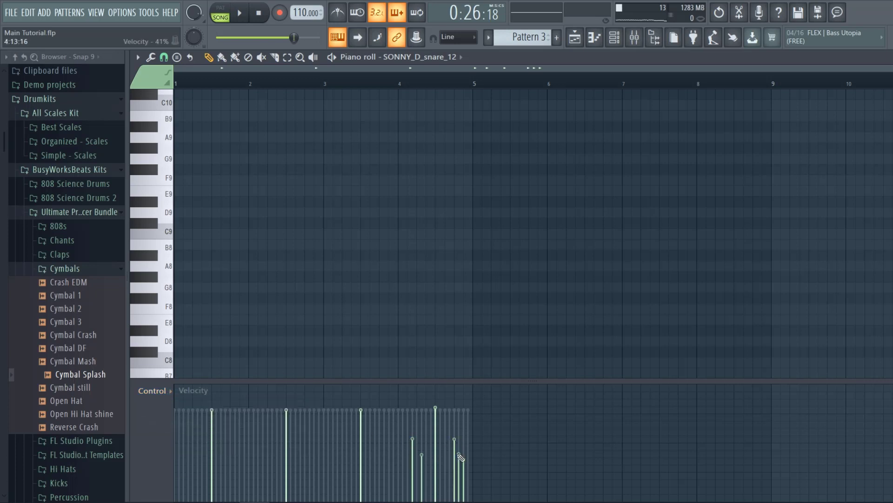
key("space")
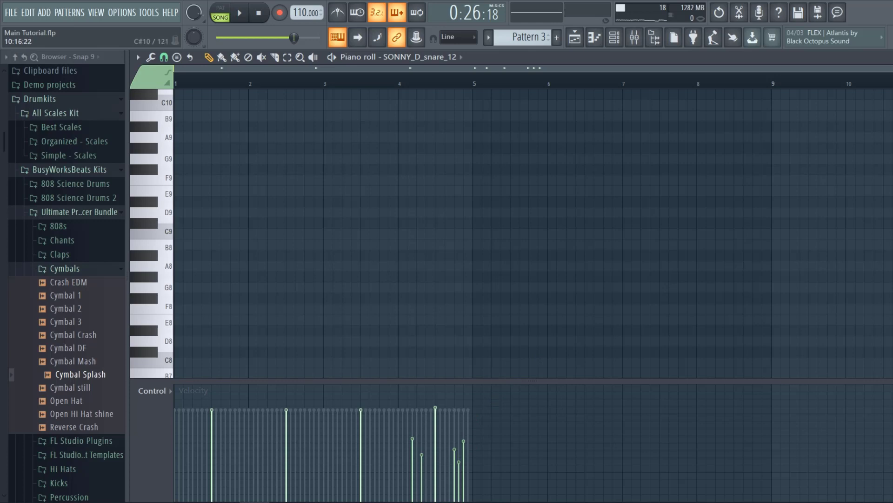
key("Escape")
left_click(470, 84)
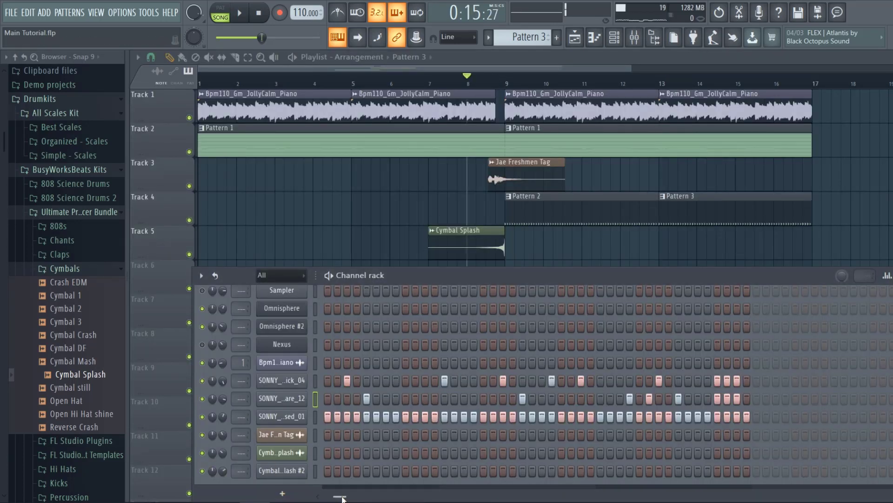
Open the closed hi-hat's notes for Pattern 2 in the piano roll and add an extra C5 hit between steps 13 and 14 of bar 2.
left_click_drag(342, 498, 303, 498)
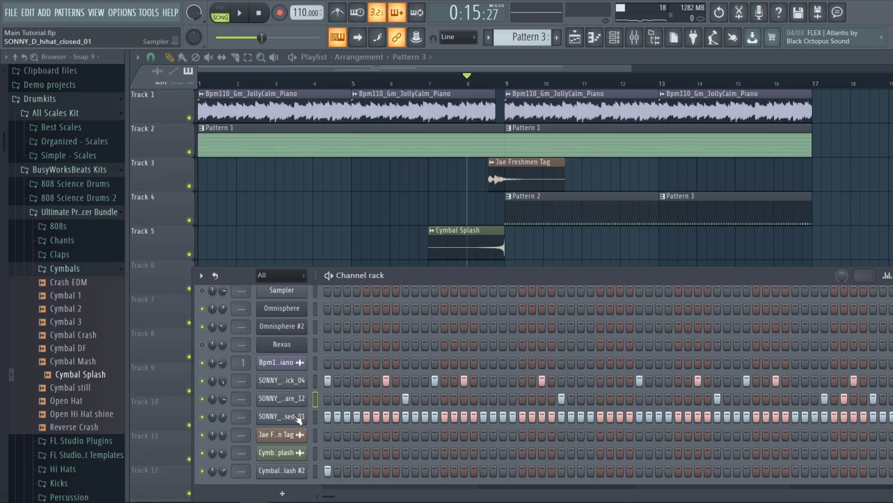
right_click(279, 420)
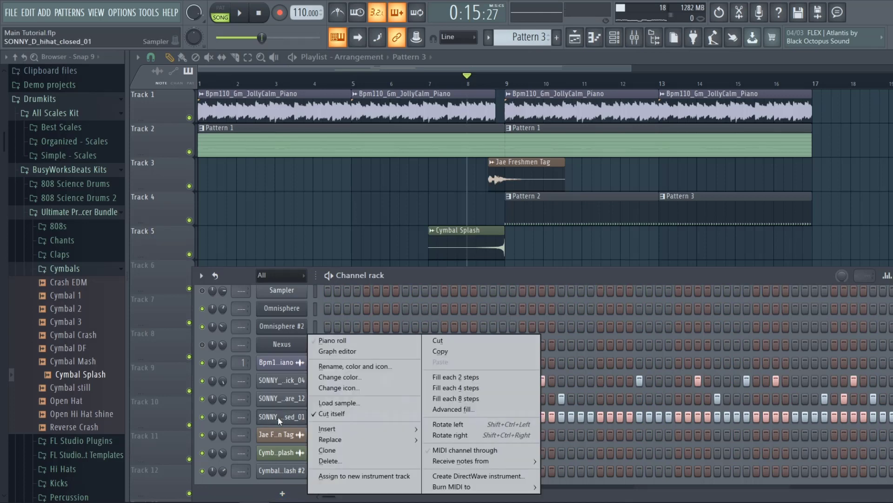
left_click(379, 341)
scroll(379, 341, "down", 5)
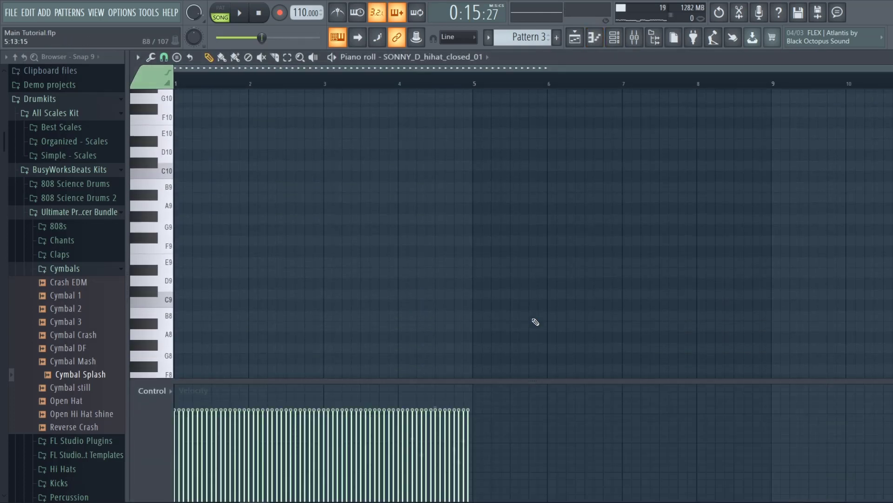
scroll(539, 325, "down", 12)
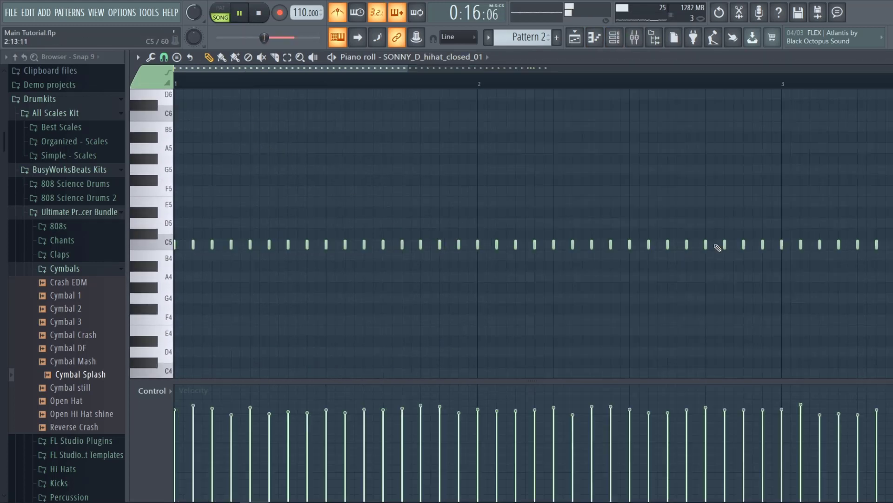
left_click(714, 244)
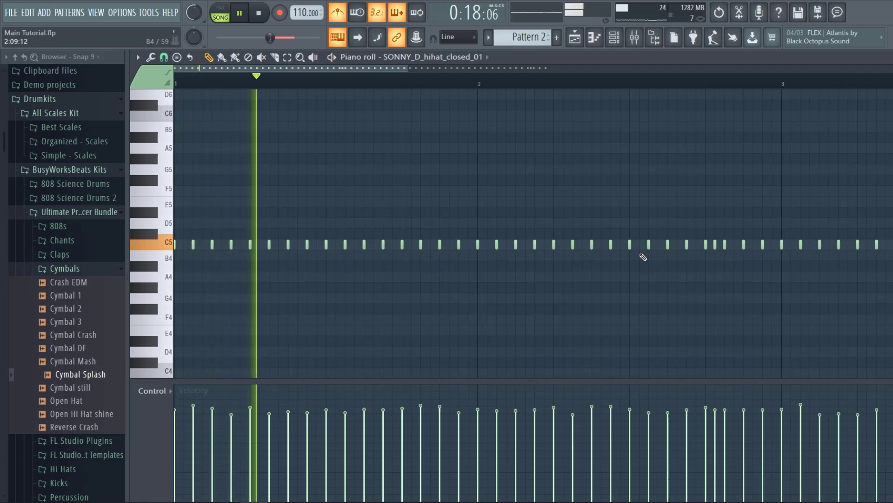
Add extra hi-hat hits between steps 9 and 10 of bars 1 and 3 and steps 13 and 14 of bar 4, checking them in playback.
key("space")
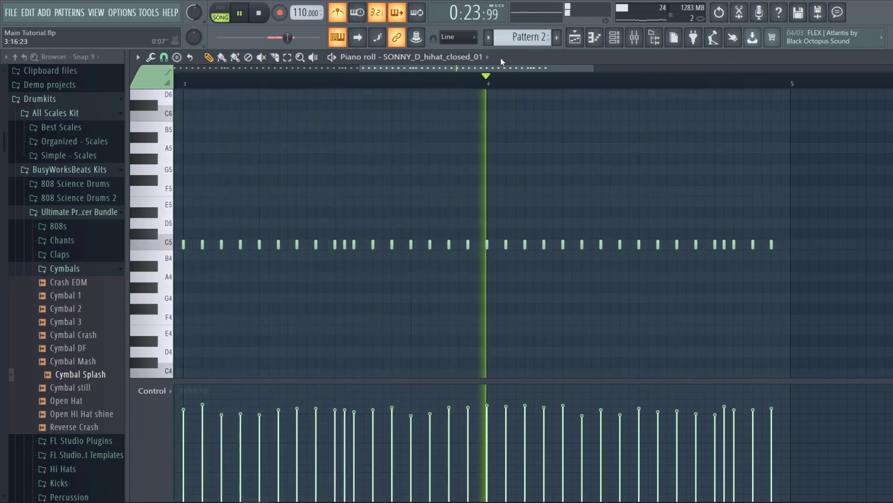
left_click_drag(521, 69, 515, 71)
key("space")
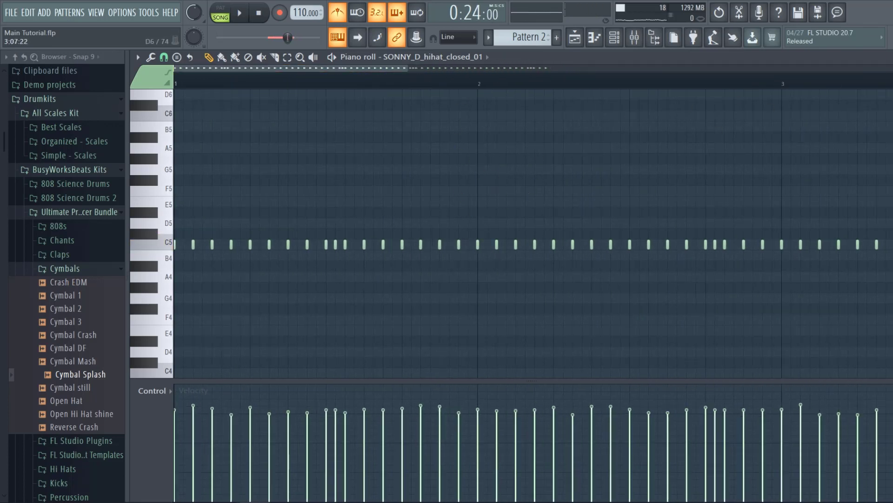
key("Escape")
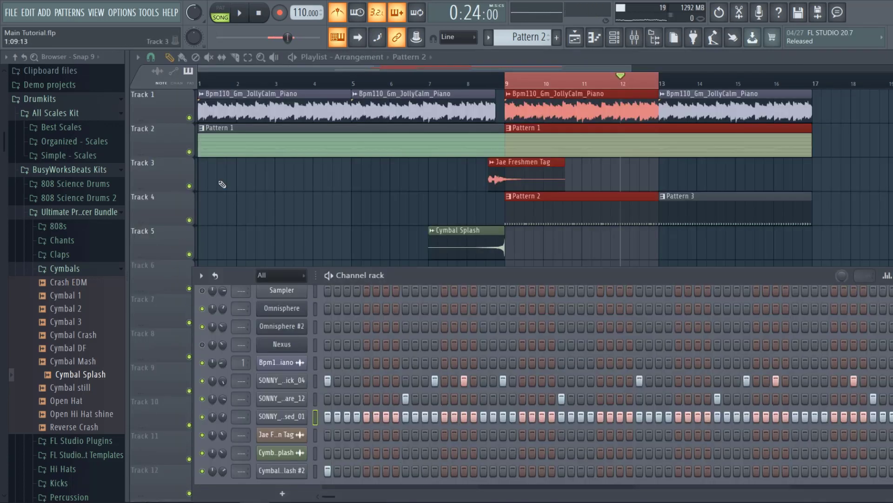
Preview the 808 C sample from the kit's 808s folder and add it as a new channel below the cymbal.
left_click(58, 226)
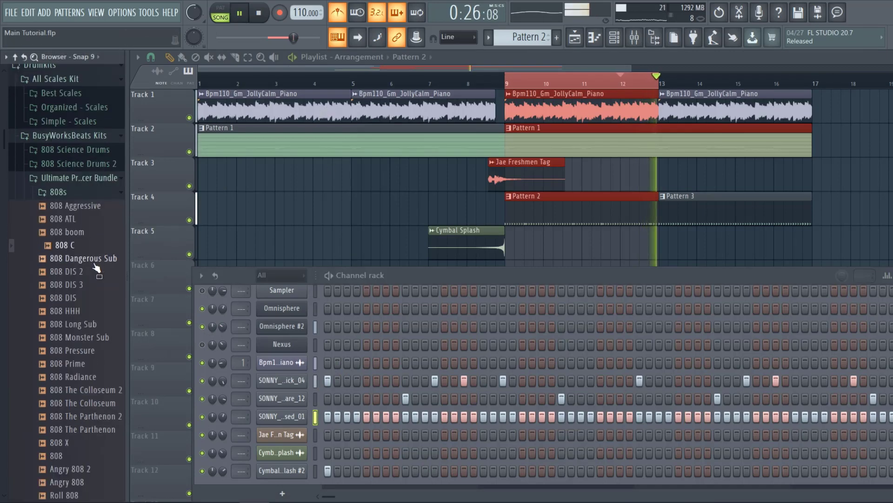
left_click(74, 245)
left_click_drag(95, 252, 295, 481)
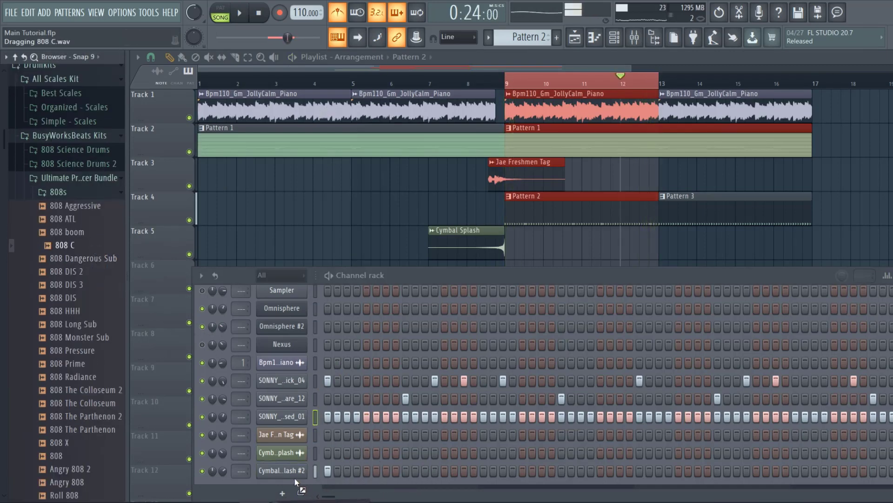
Copy the Omnisphere notes from Pattern 1 and paste them into the Omnisphere channel of Pattern 4.
right_click(307, 313)
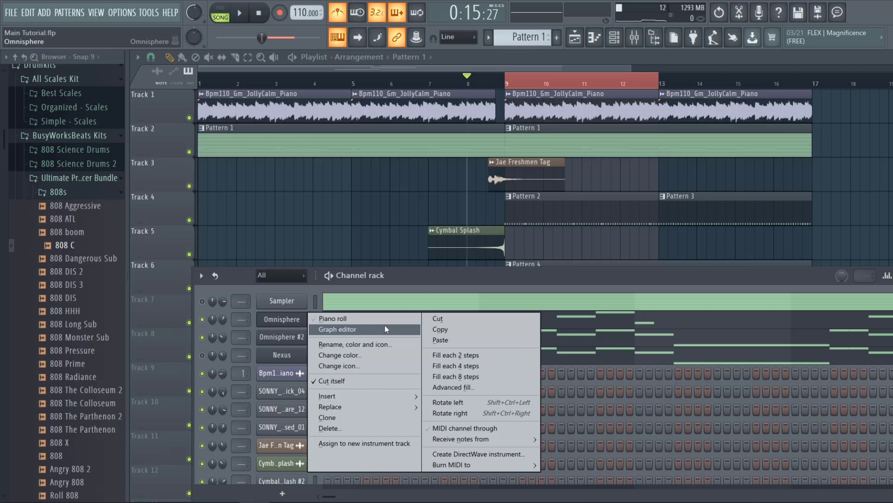
left_click(461, 327)
scroll(514, 36, "down", 3)
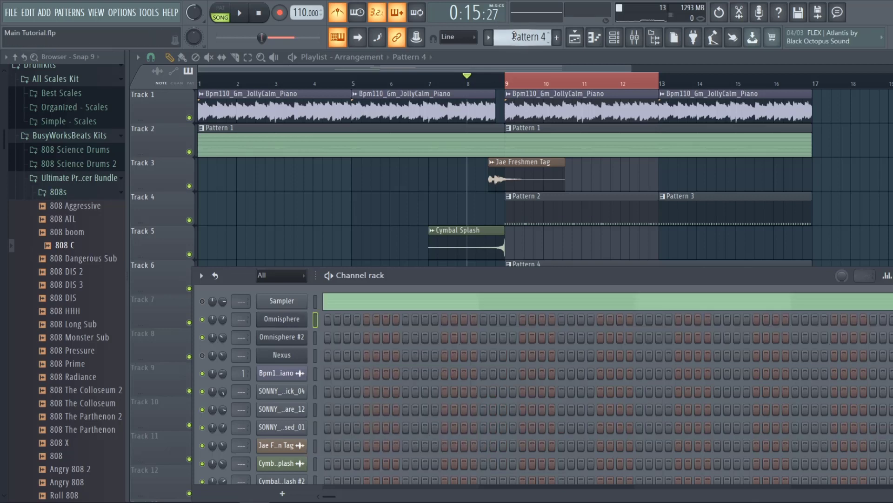
right_click(286, 321)
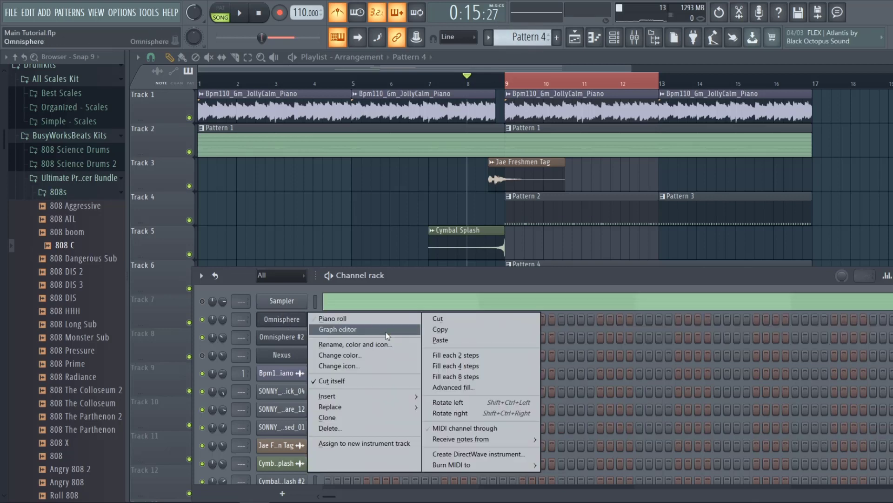
left_click(448, 341)
right_click(295, 302)
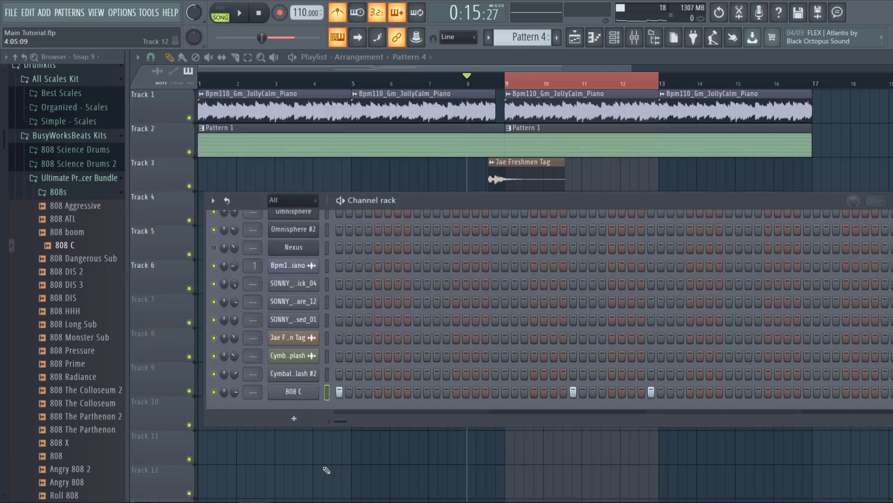
Review Pattern 4's channels and listen to the arrangement from bar 8 with the 808 C channel muted.
scroll(585, 213, "up", 2)
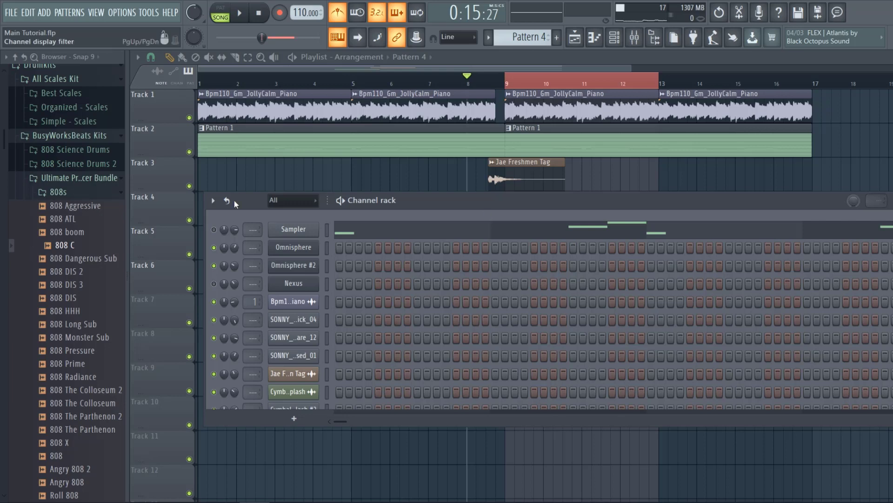
scroll(236, 340, "down", 2)
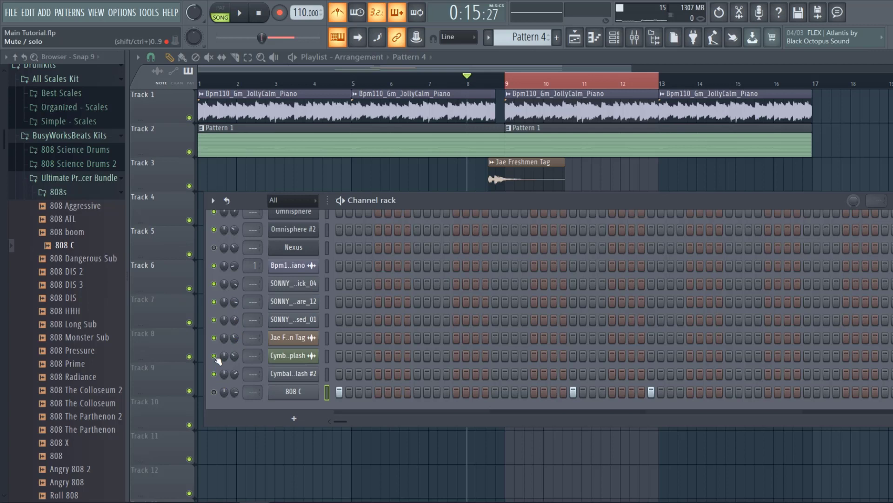
key("space")
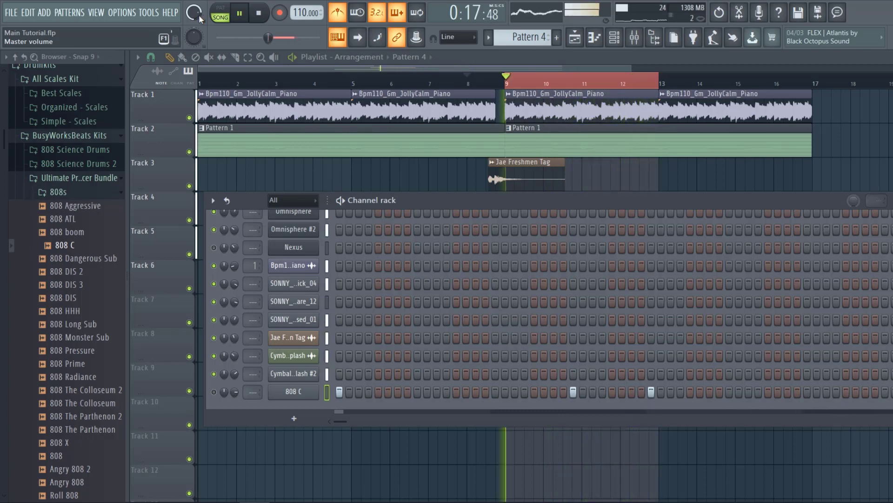
key("space")
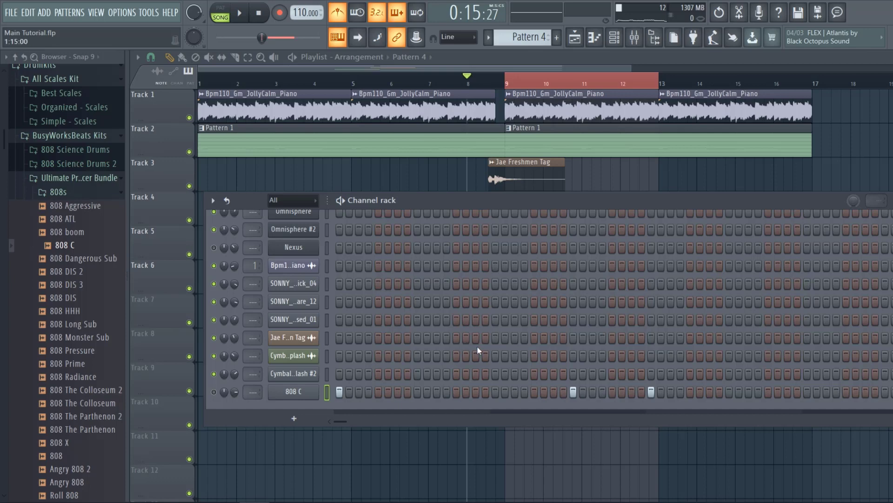
Copy the Sampler channel's notes in Pattern 4 and paste them into the 808 C channel.
scroll(344, 295, "up", 3)
scroll(649, 280, "down", 1)
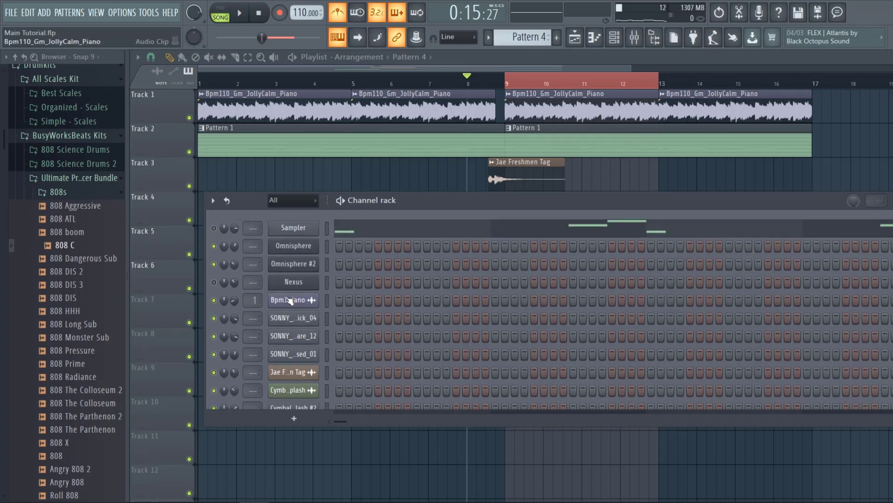
scroll(307, 229, "up", 1)
right_click(308, 229)
left_click(439, 238)
scroll(326, 326, "down", 2)
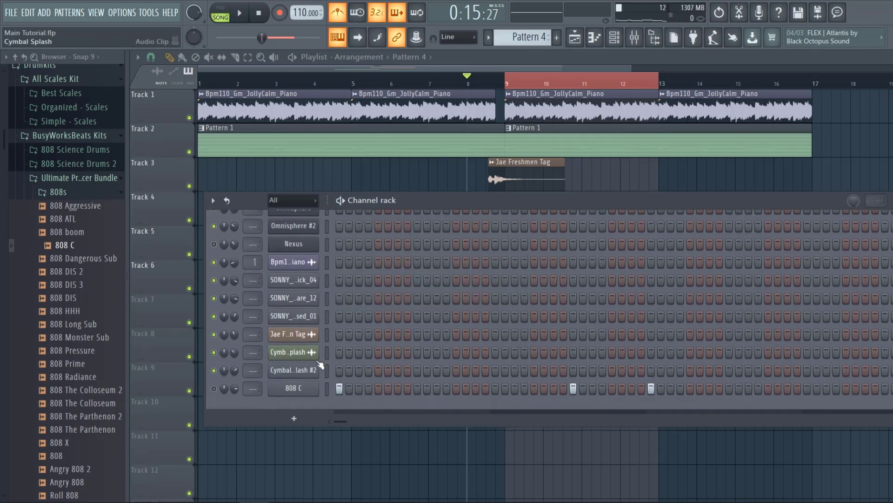
right_click(296, 396)
left_click(475, 364)
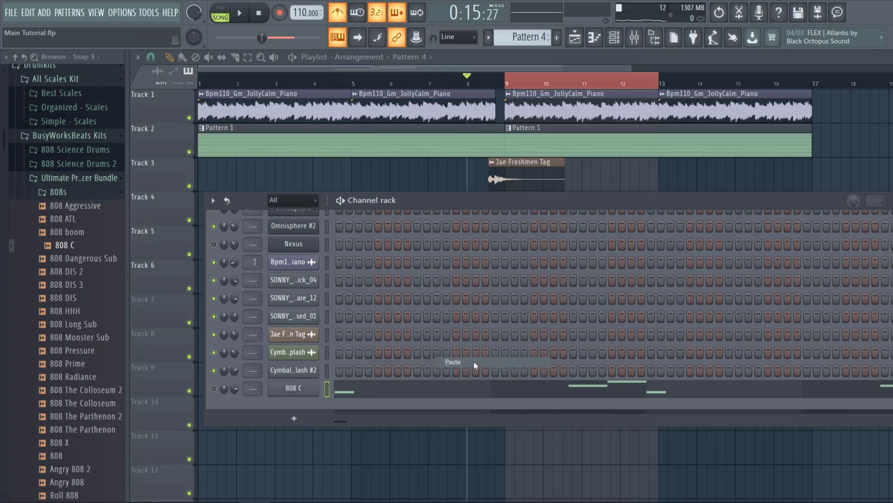
Open the 808 C notes during playback, transpose them down one octave, and raise all their velocities to maximum.
left_click(408, 392)
key("space")
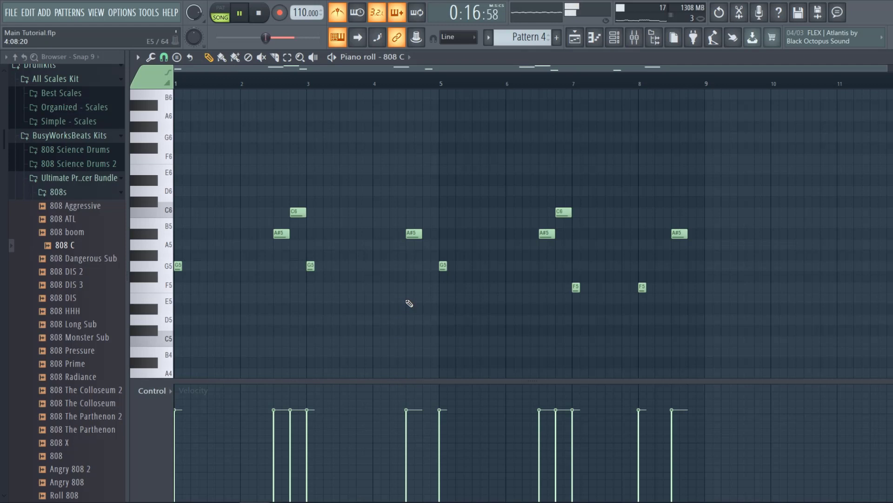
key("ctrl+Down")
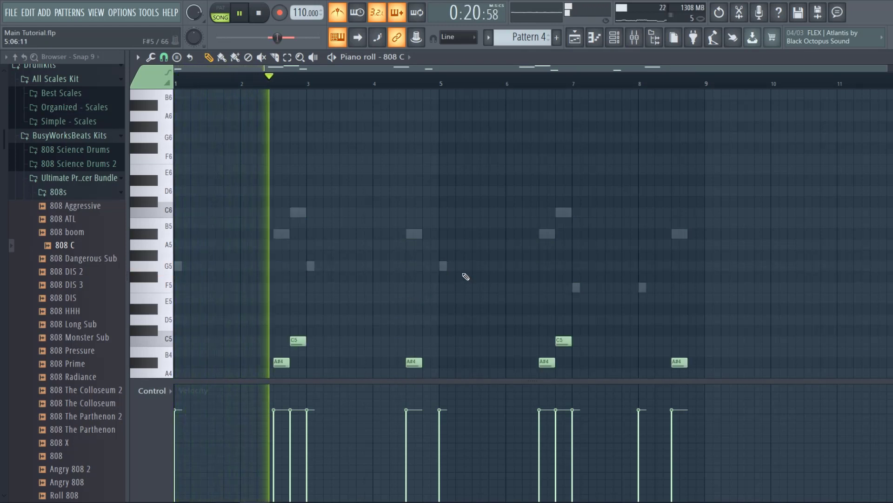
left_click_drag(673, 390, 72, 379)
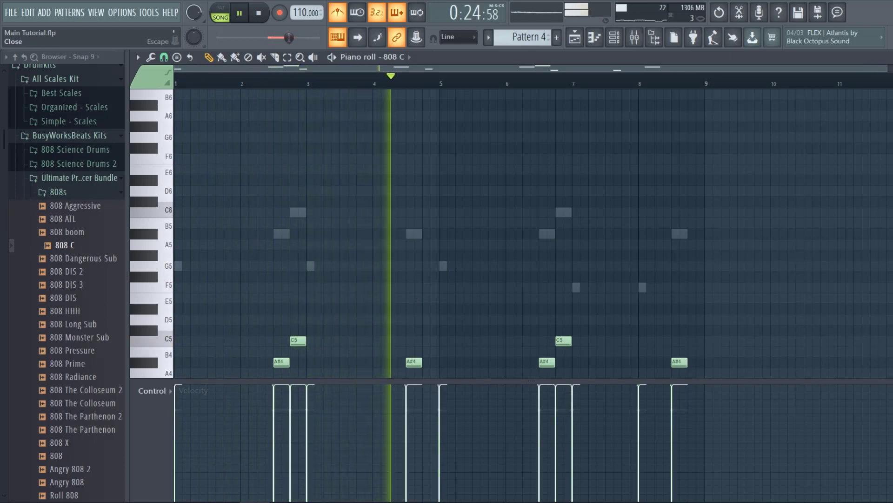
Return to the channel rack, set the 808 C channel's volume to about 35%, and turn off the metronome.
key("F7")
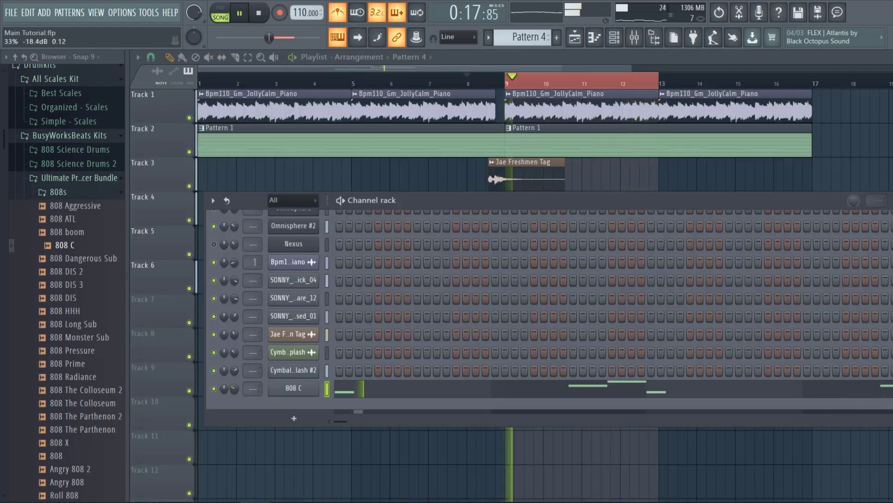
key("ctrl+m")
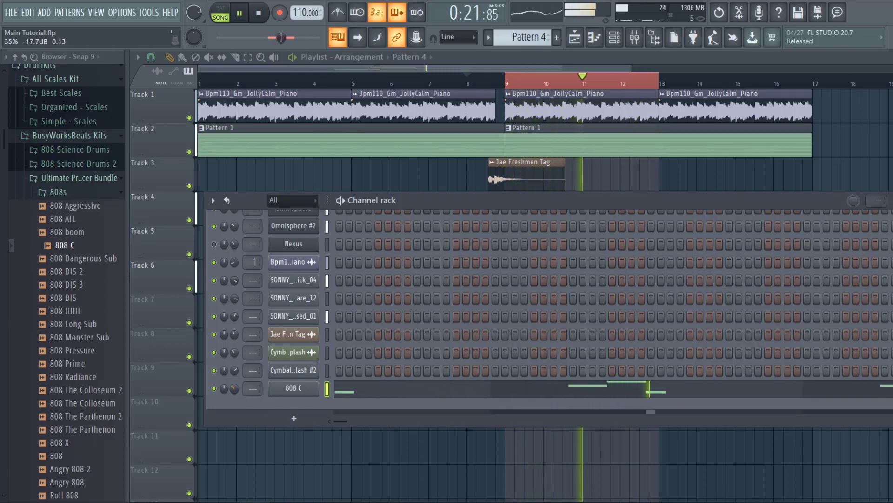
Reopen the 808 C notes and apply legato so that the notes extend to the start of the following ones.
left_click(391, 393)
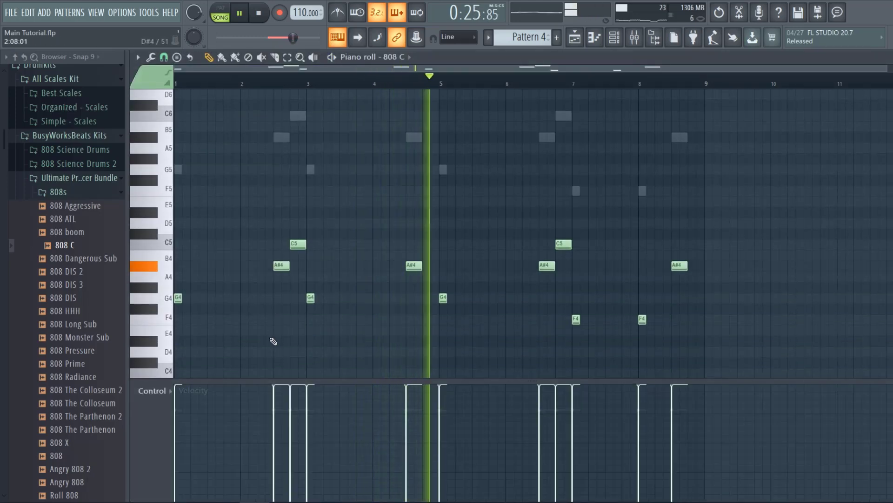
key("alt+l")
left_click(563, 397)
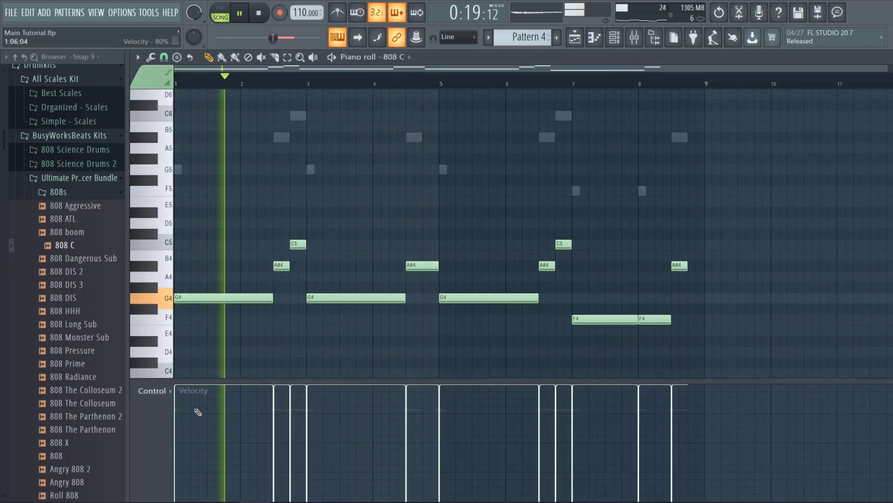
Lower all the 808 C note velocities evenly to about 82%, stop playback, and bring up the channel rack.
mouse_move(272, 398)
left_mouse_down()
mouse_move(475, 389)
mouse_move(689, 404)
left_mouse_up()
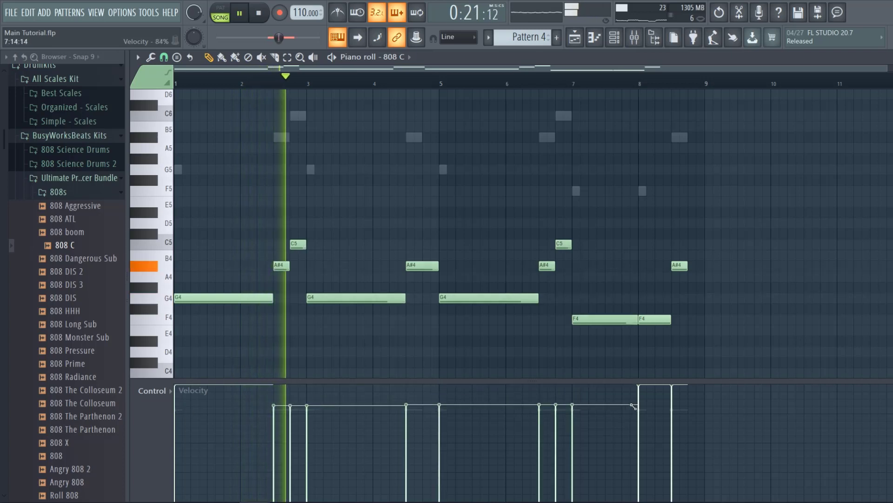
left_click_drag(239, 409, 148, 409)
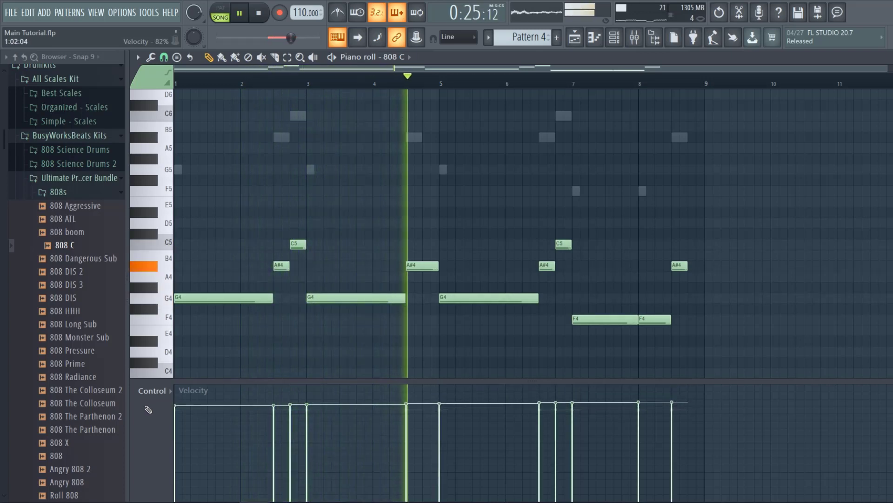
key("space")
left_click(614, 37)
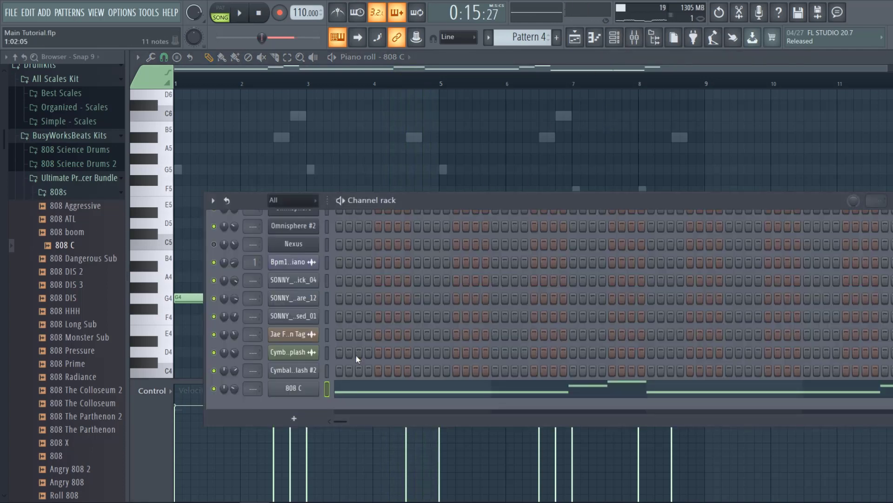
Route the 808 C channel to mixer track 3, and play the arrangement from its beginning with the channel rack brought up.
left_click(458, 69)
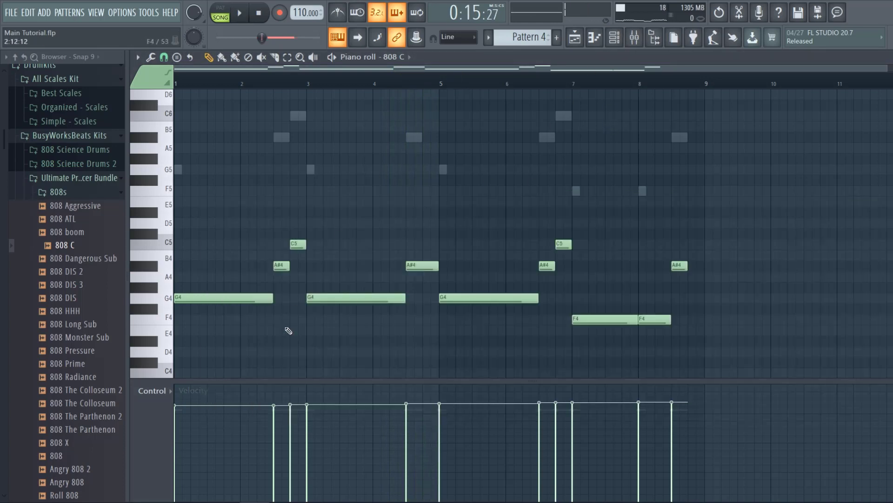
left_click(615, 38)
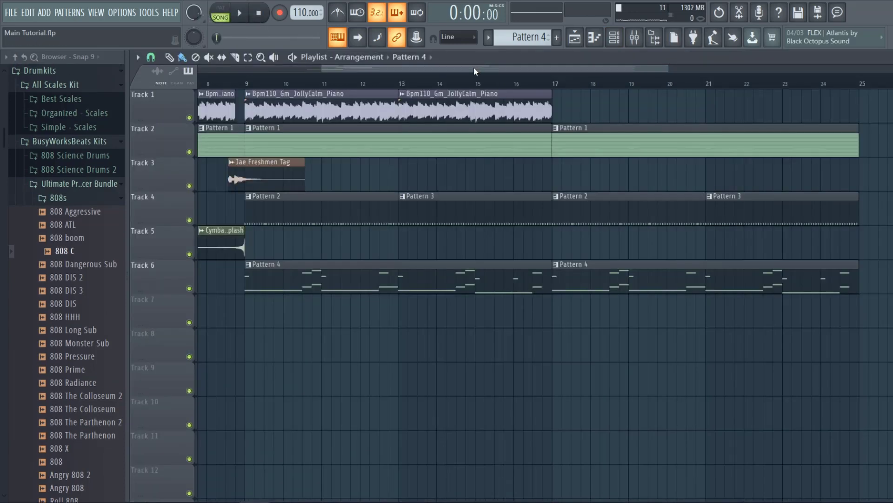
left_click_drag(474, 69, 258, 77)
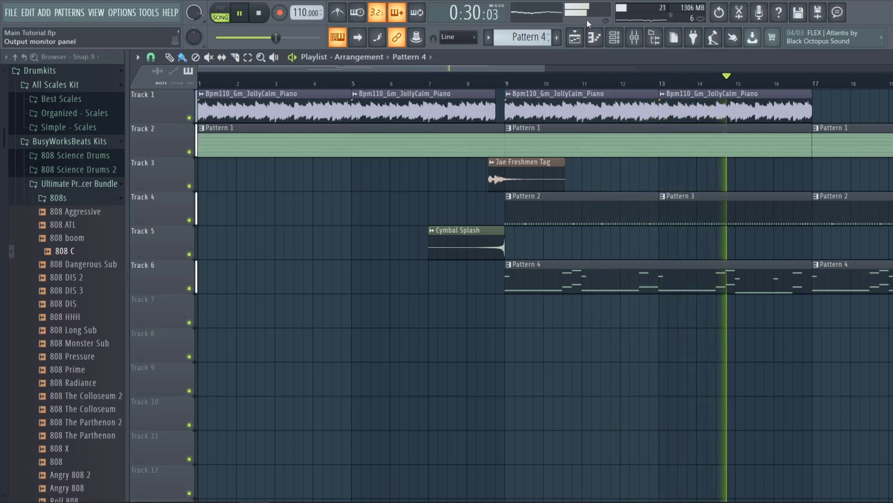
left_click(615, 37)
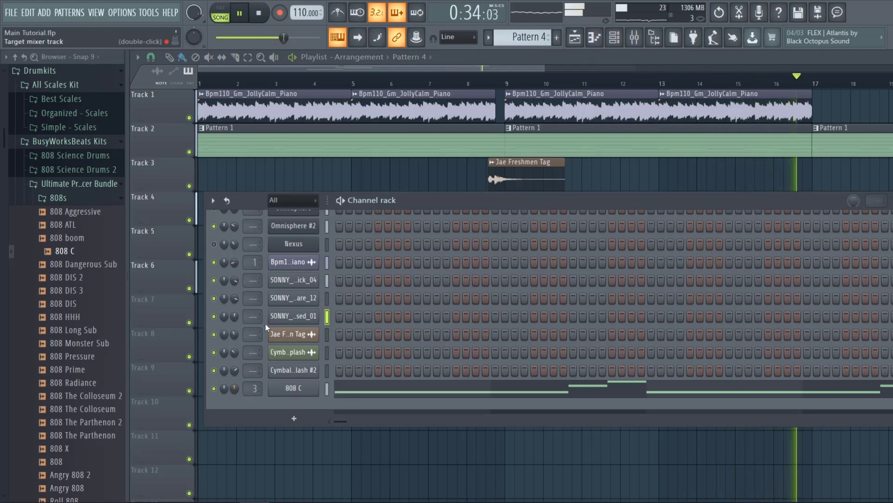
Stop playback and place two more Bpm110_Gm_JollyCalm_Piano clips on Track 1, starting at bars 17 and 21.
left_click_drag(544, 68, 752, 95)
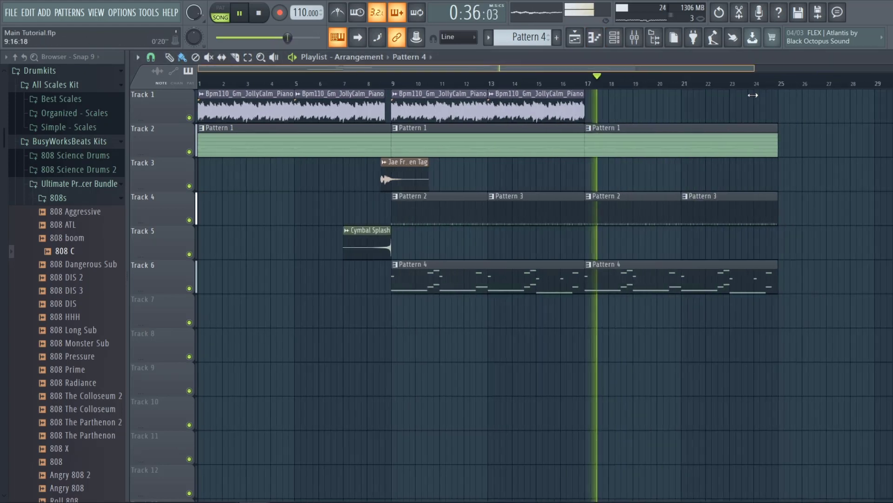
key("space")
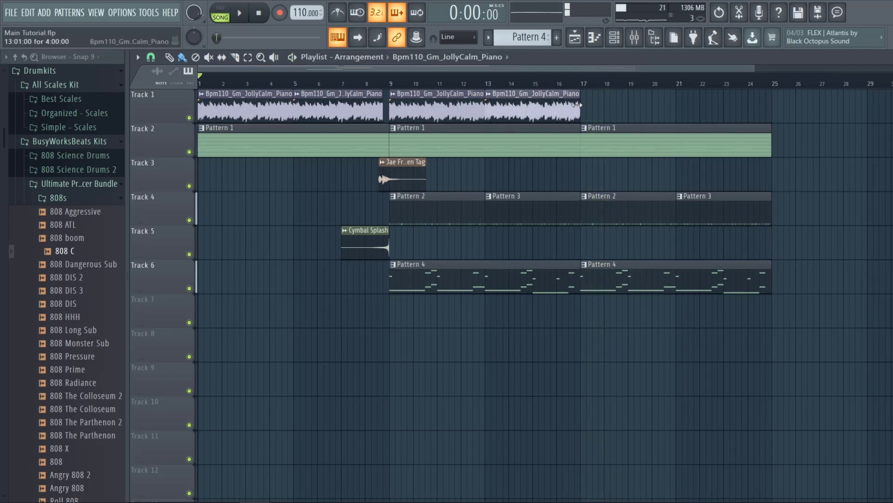
left_click_drag(577, 105, 675, 96)
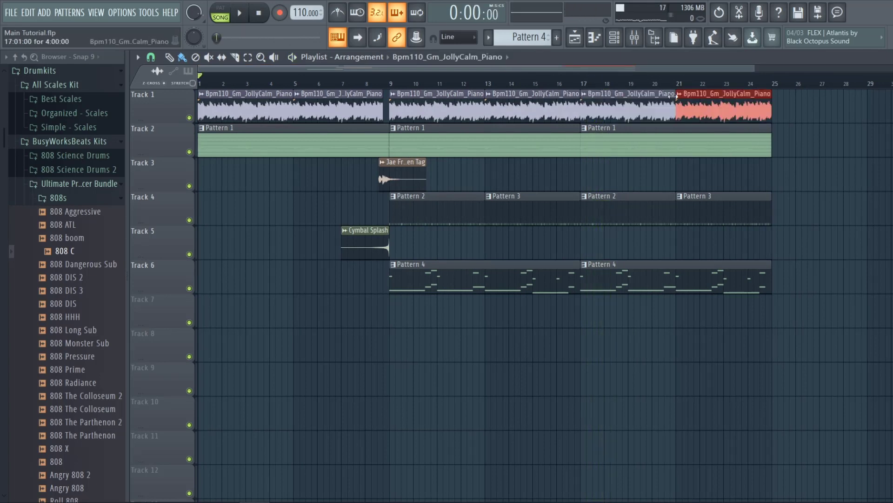